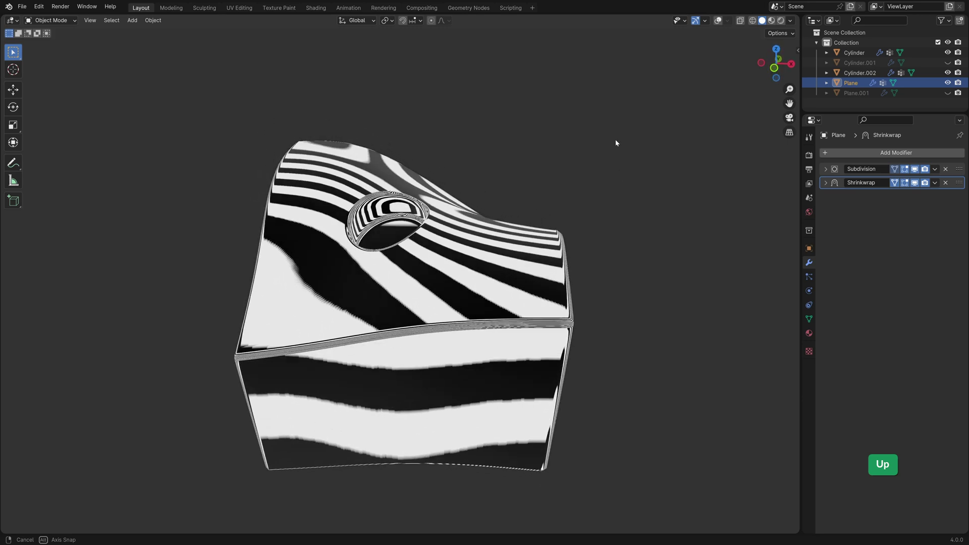
Shade the viewport with the shiny silver MatCap to preview the holed surface.
click(791, 20)
click(782, 85)
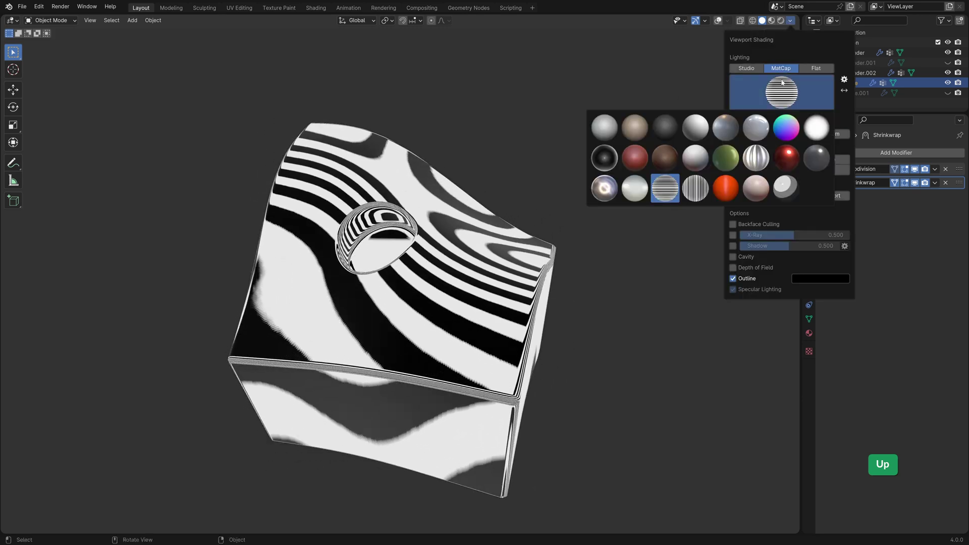
click(755, 128)
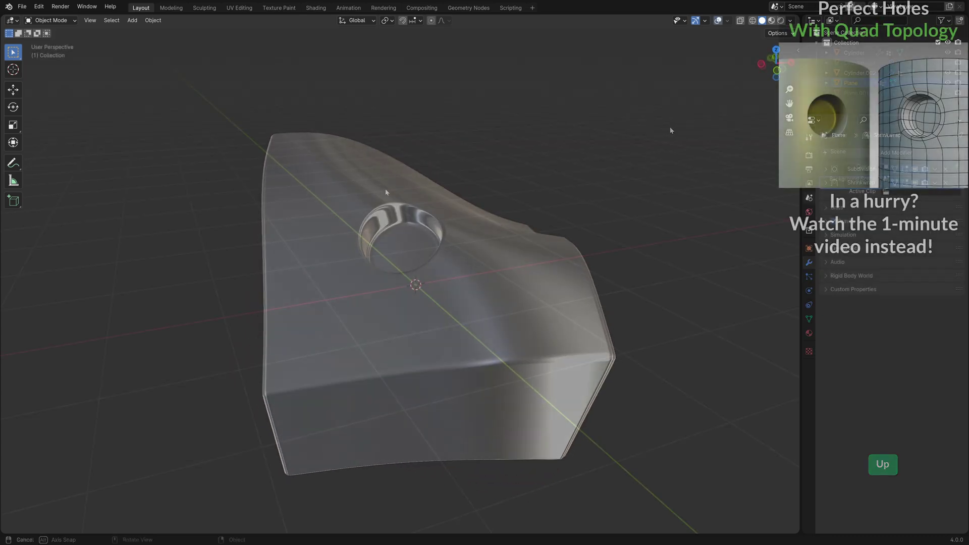
Add a 32-sided cylinder with Cap Fill Type Nothing and raise it 1 m on Z.
key(shift+a)
mouse_move(402, 192)
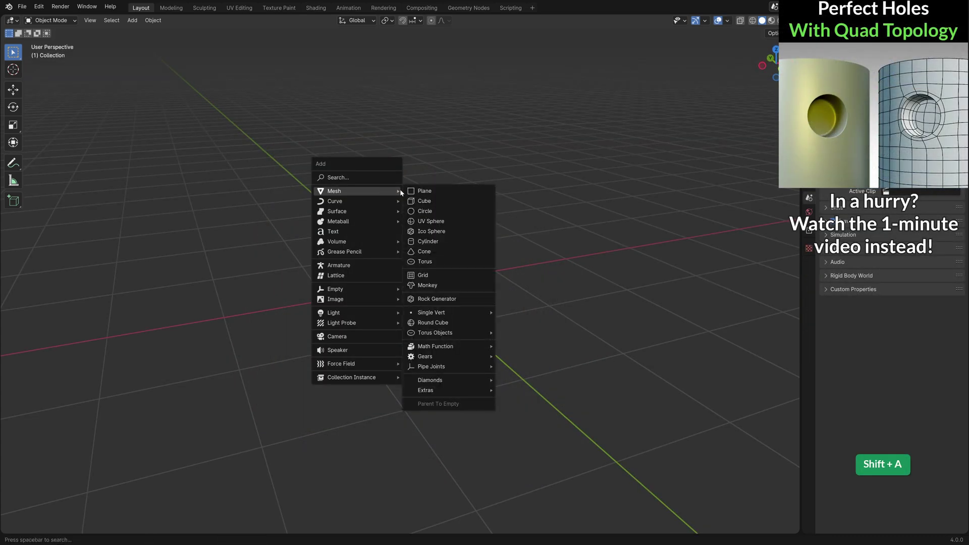
click(458, 242)
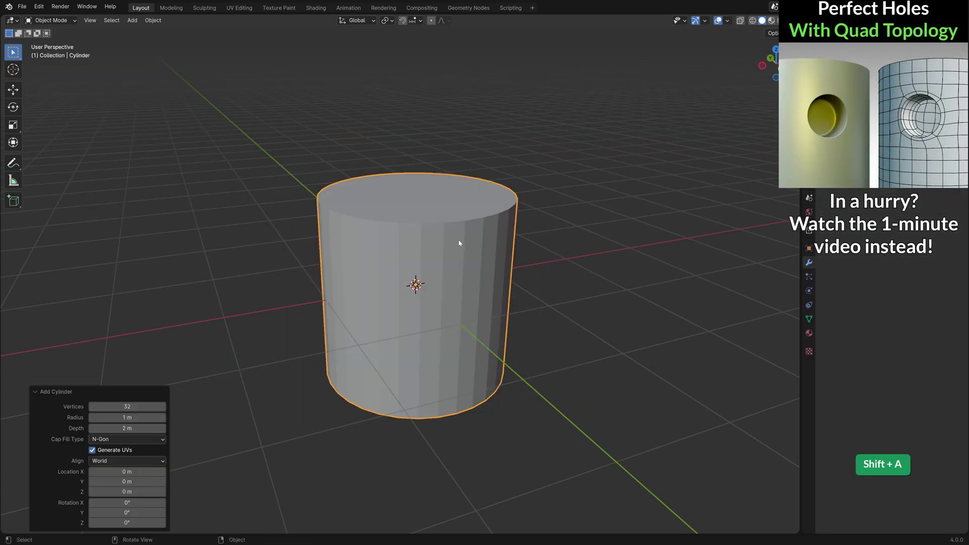
click(161, 439)
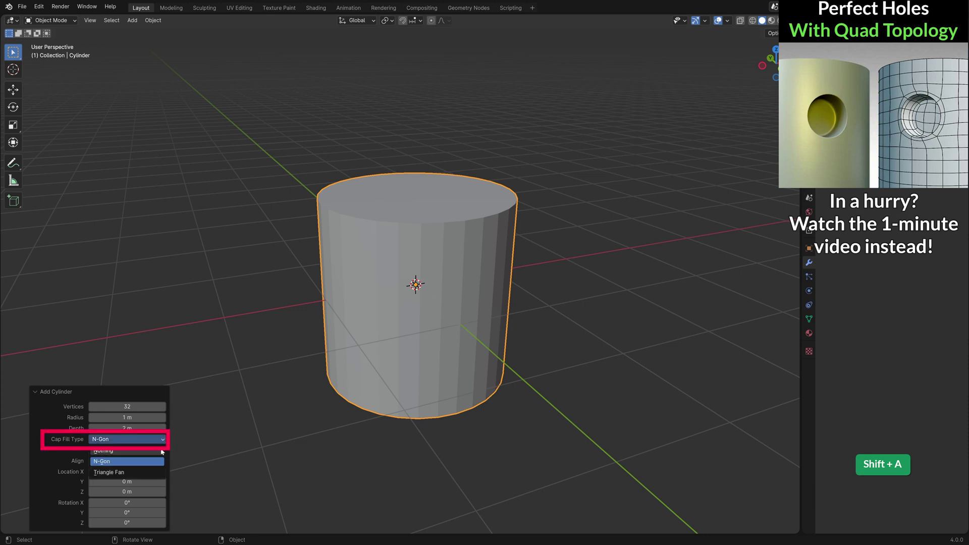
click(154, 449)
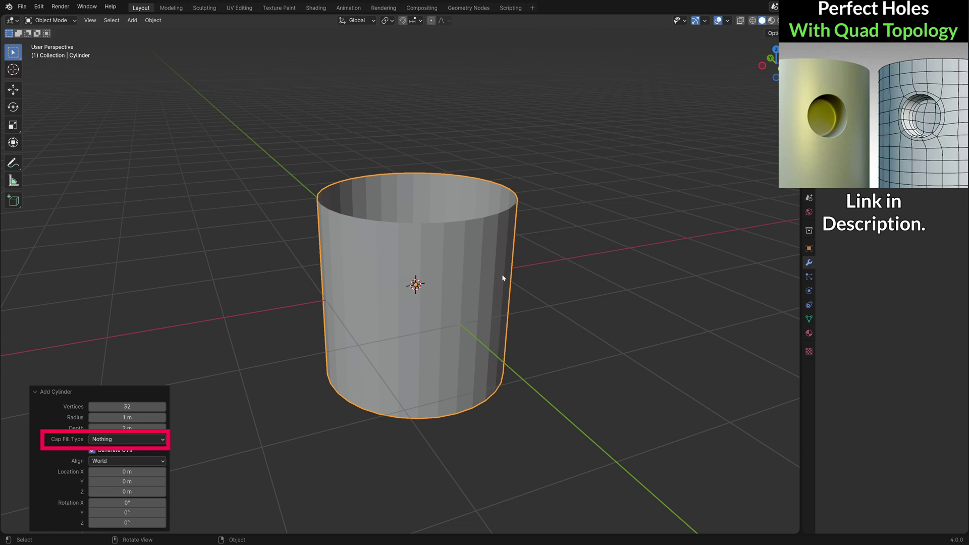
key(g)
key(z)
key(1)
key(Return)
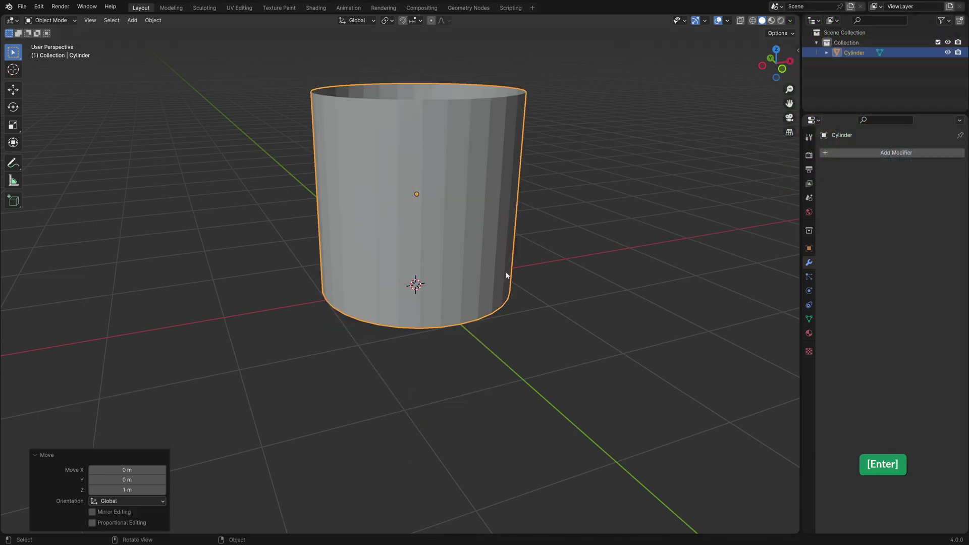
Add 12 evenly spaced horizontal loop cuts around the cylinder in Edit Mode.
shift+middle_drag(480, 214, 473, 272)
scroll(474, 261, up, 2)
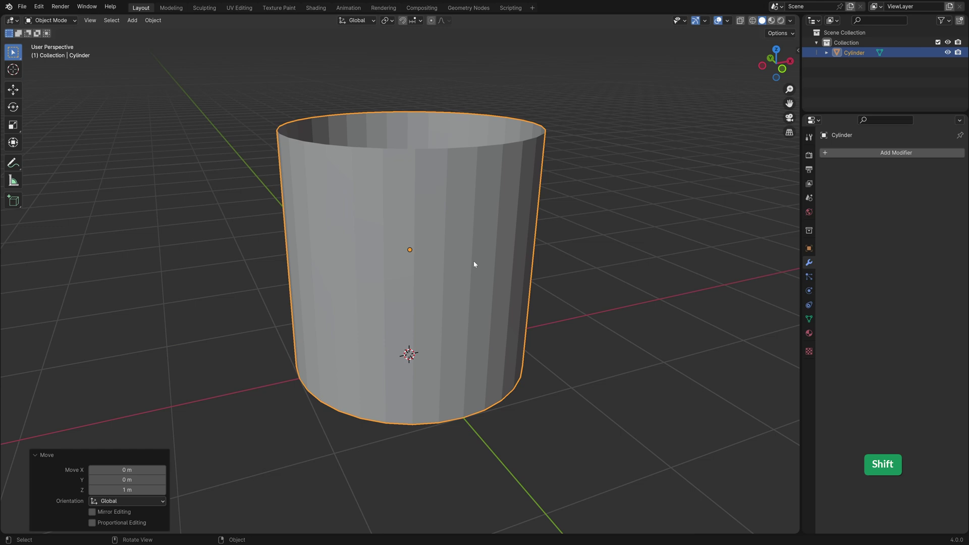
key(Tab)
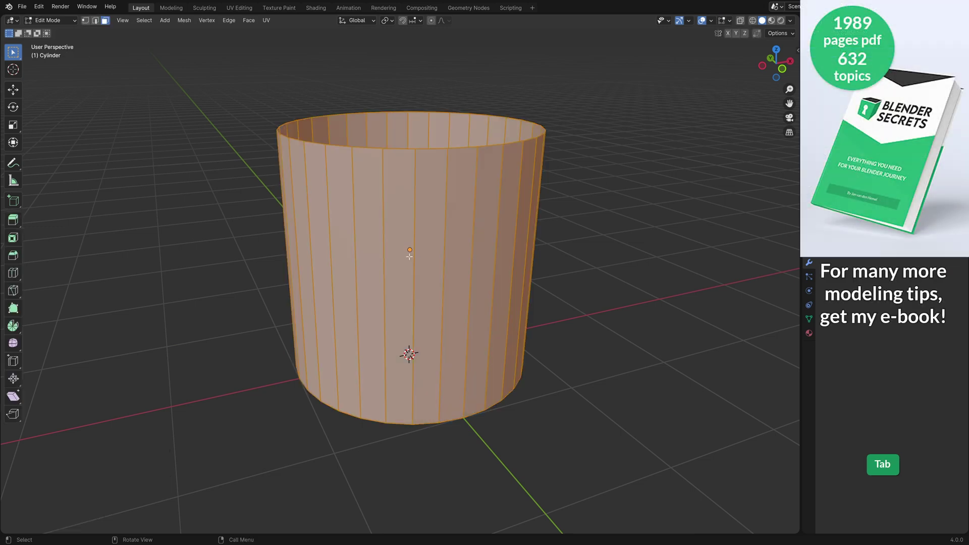
click(95, 21)
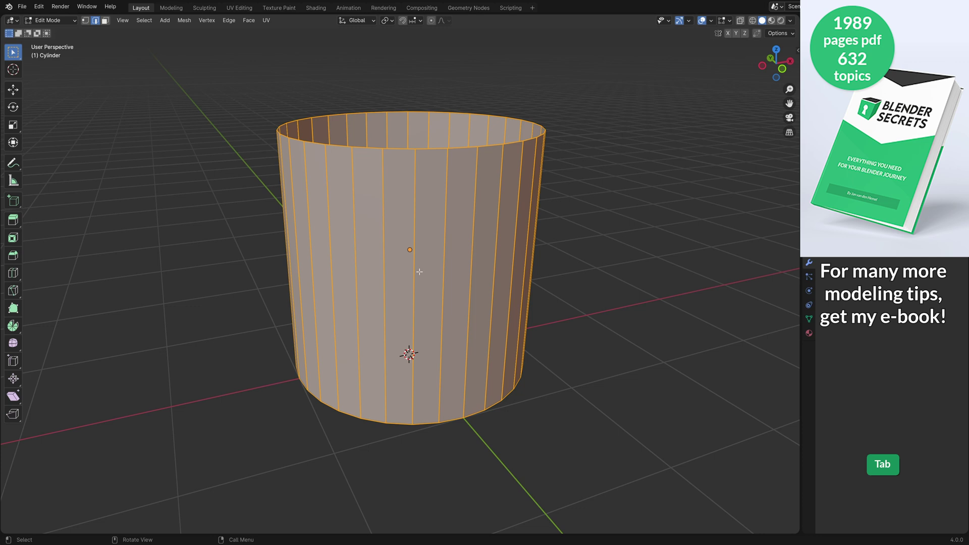
key(ctrl+r)
scroll(419, 272, up, 9)
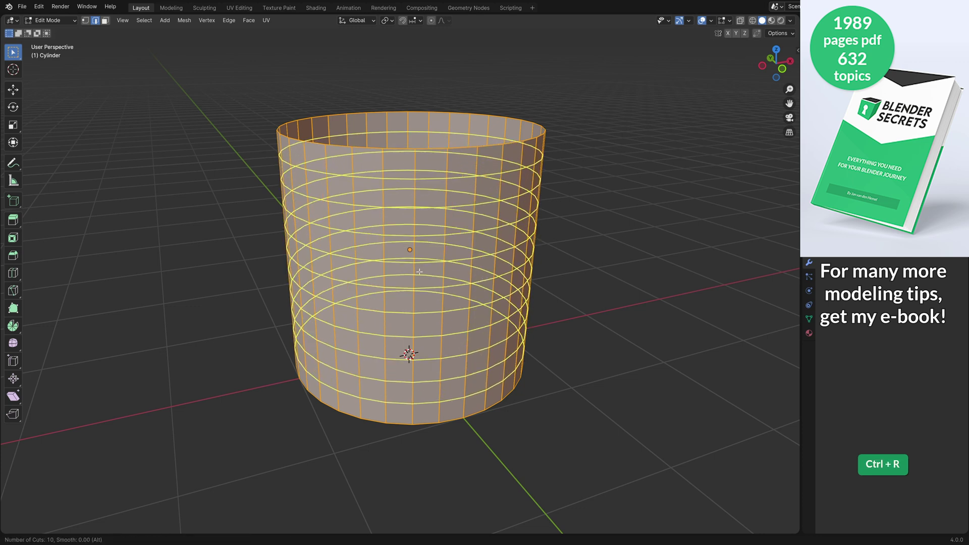
click(419, 271)
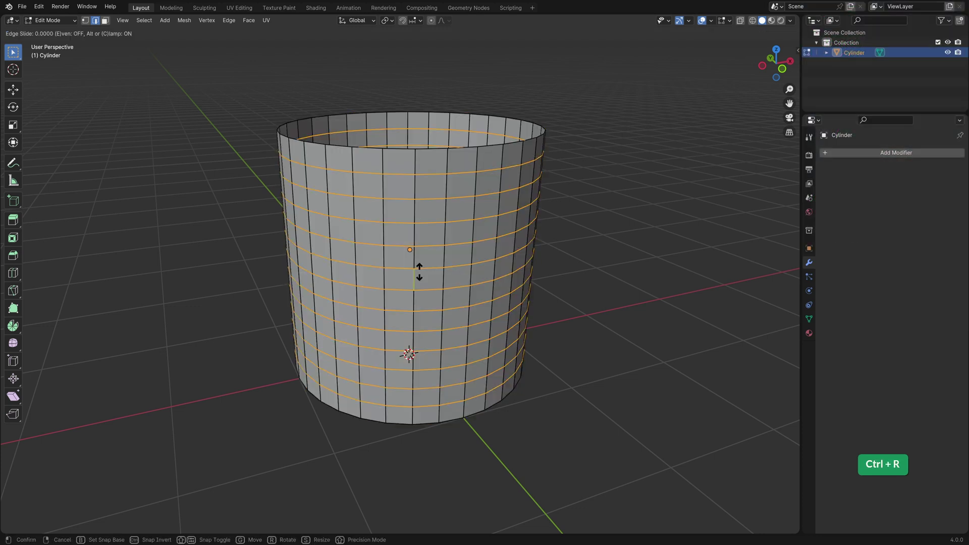
right_click(419, 271)
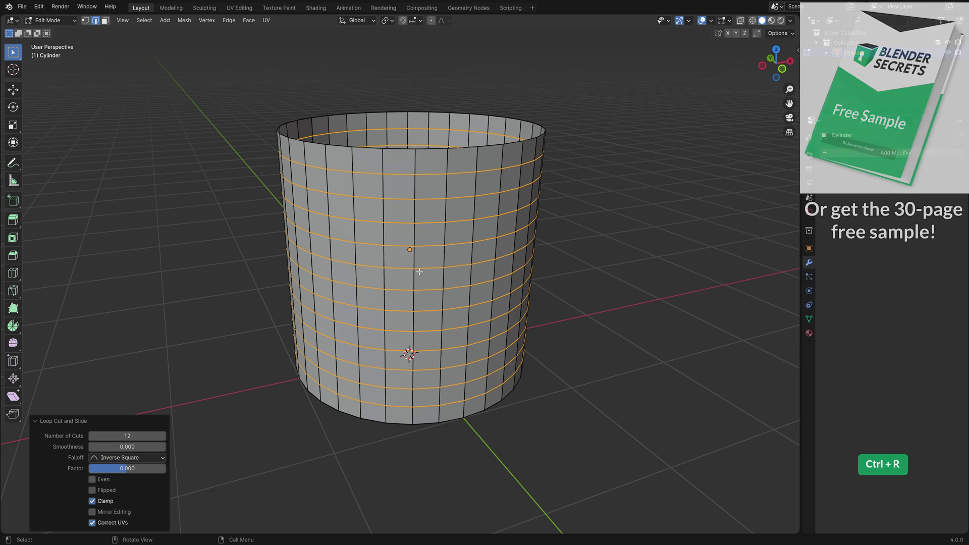
click(104, 22)
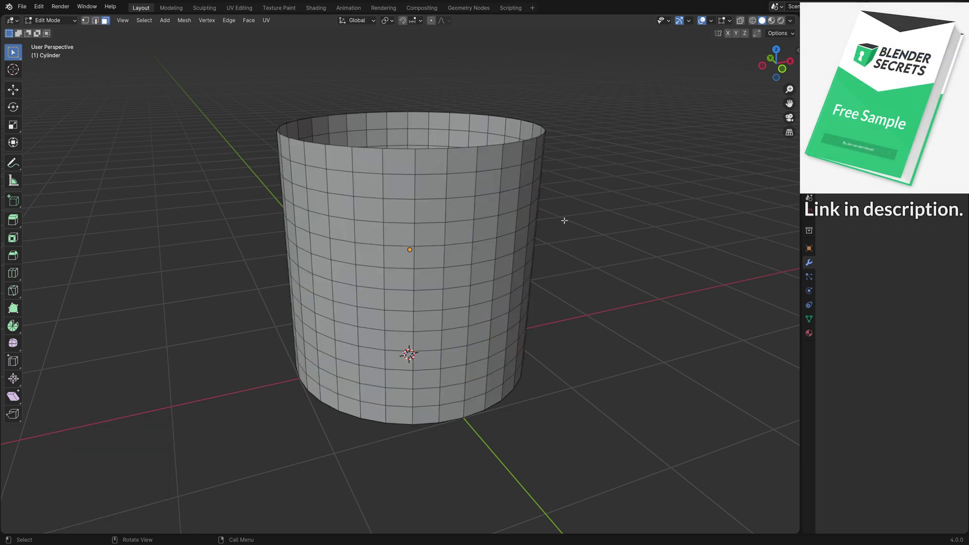
key(Tab)
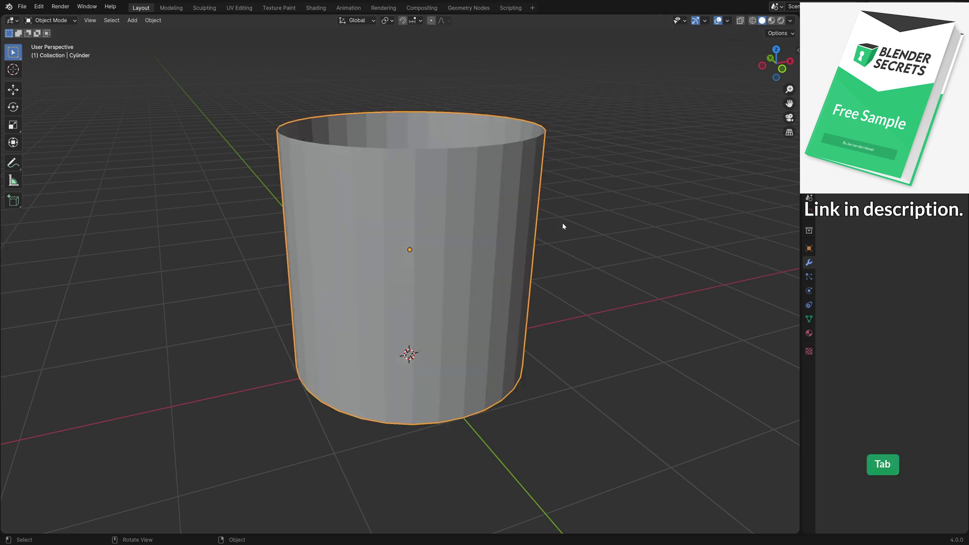
Add a level 2 Subdivision modifier and shade the cylinder smooth.
key(ctrl+2)
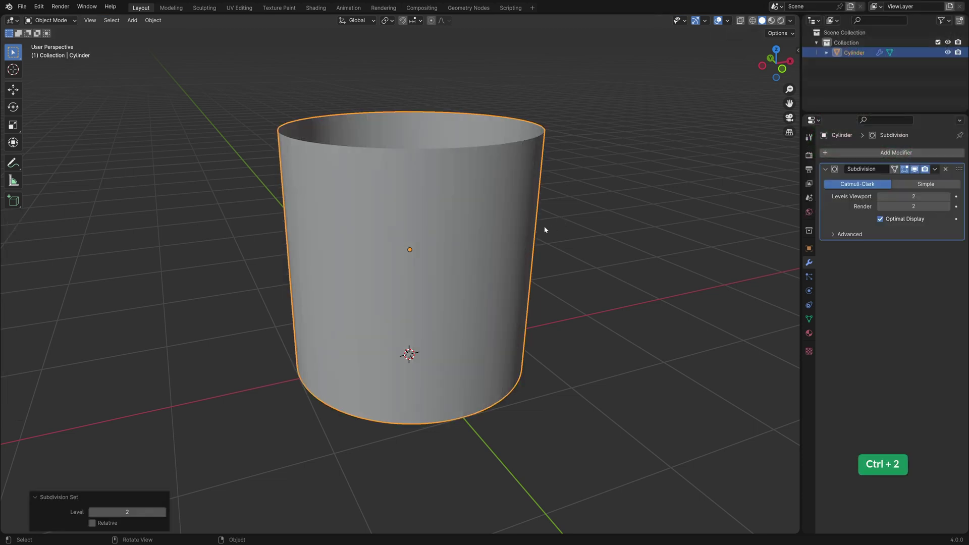
right_click(457, 224)
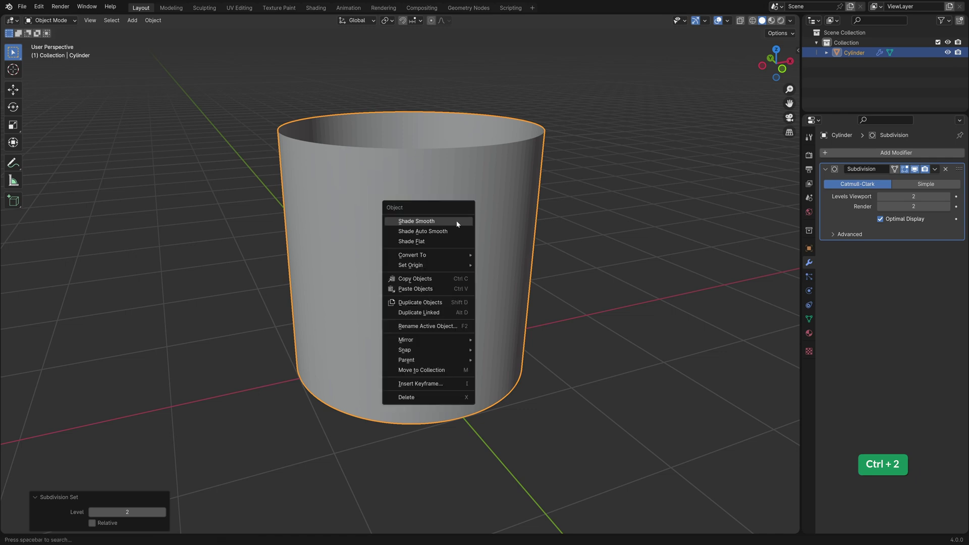
click(457, 224)
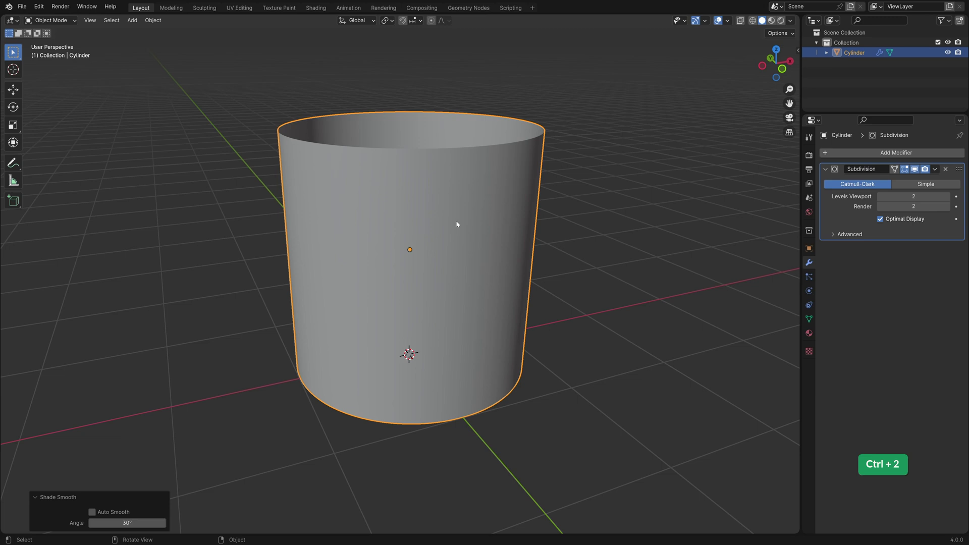
Duplicate the cylinder in place, hide Cylinder.001, and edit the original Cylinder's mesh.
key(shift+d)
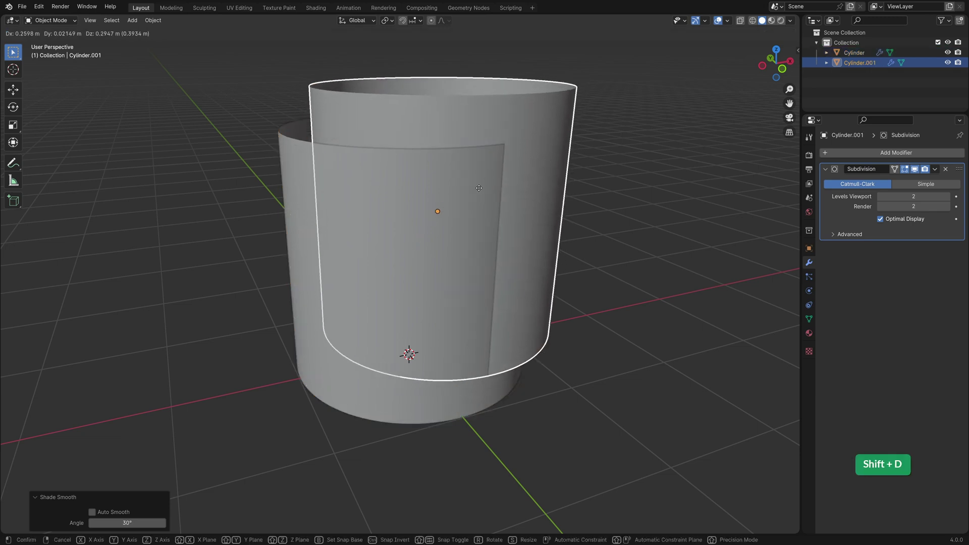
right_click(490, 190)
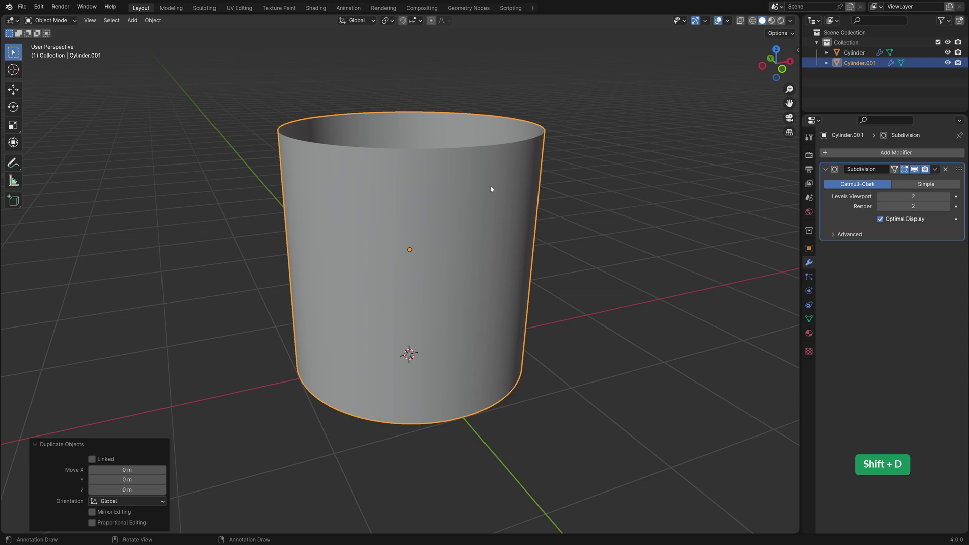
key(h)
click(447, 234)
key(Tab)
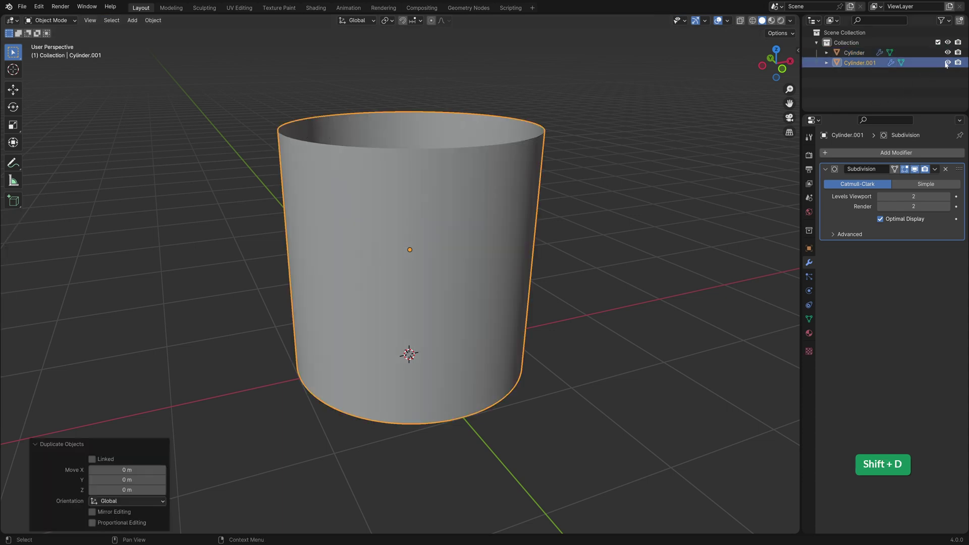
click(947, 62)
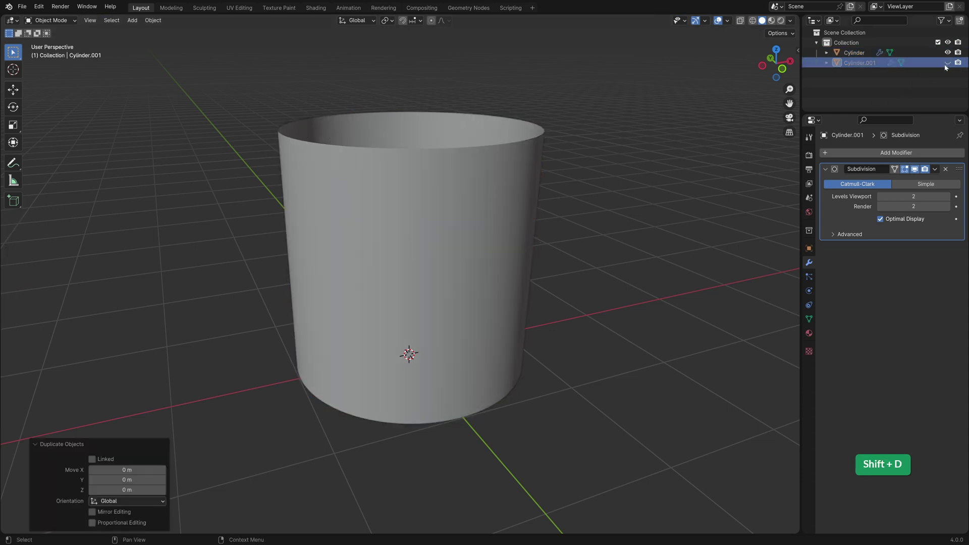
click(462, 240)
key(Tab)
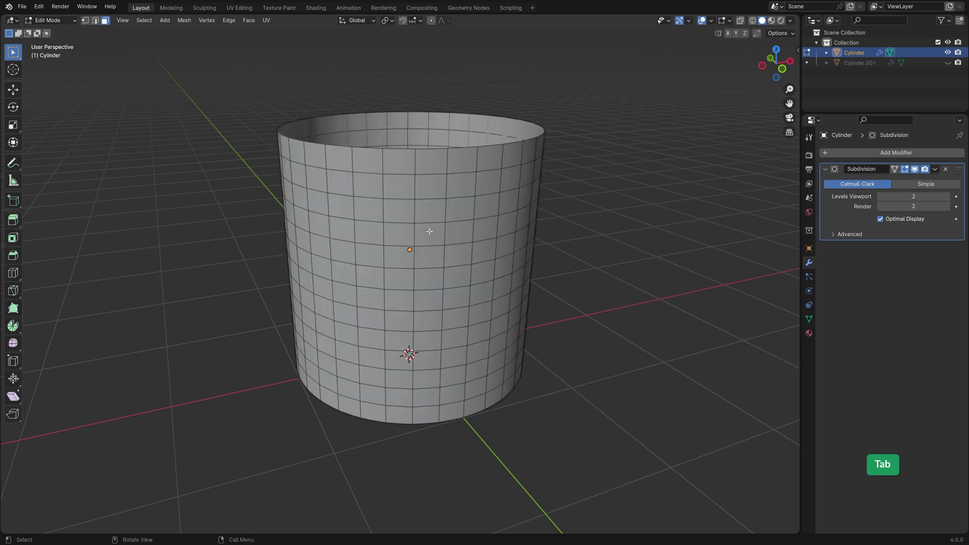
Make a 3x3 side-face block a LoopTools Circle and disable Subdivision's Edit Mode display.
drag(429, 231, 484, 275)
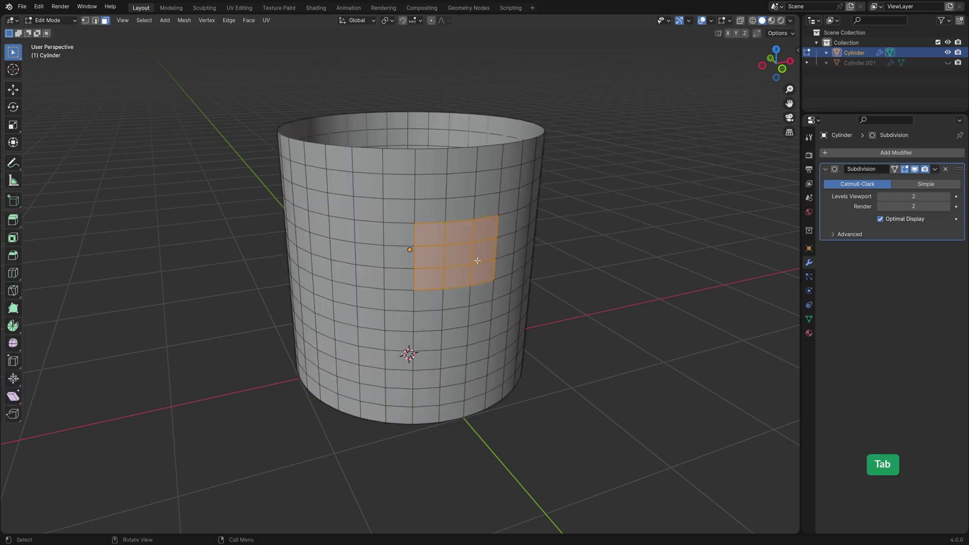
right_click(472, 244)
mouse_move(471, 230)
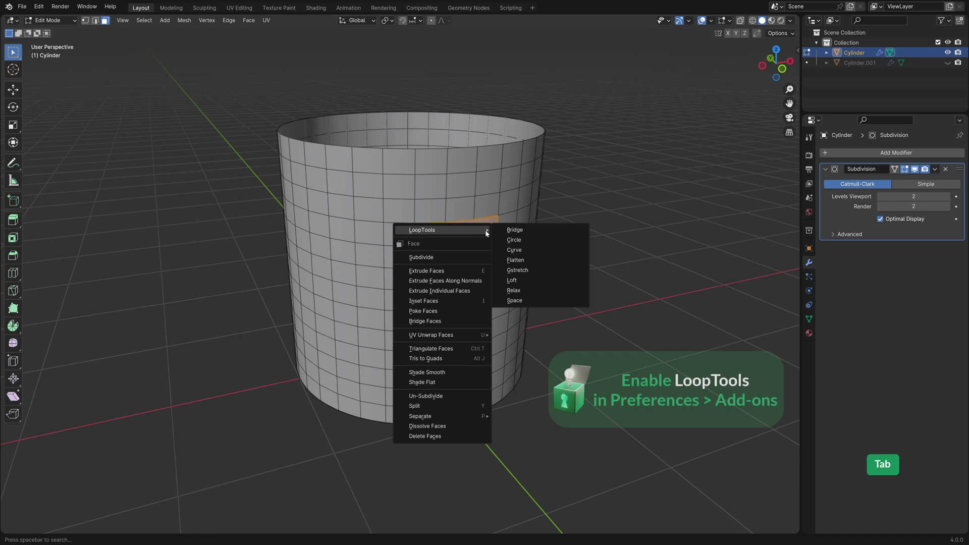
click(543, 240)
scroll(550, 249, up, 2)
shift+middle_drag(558, 247, 547, 256)
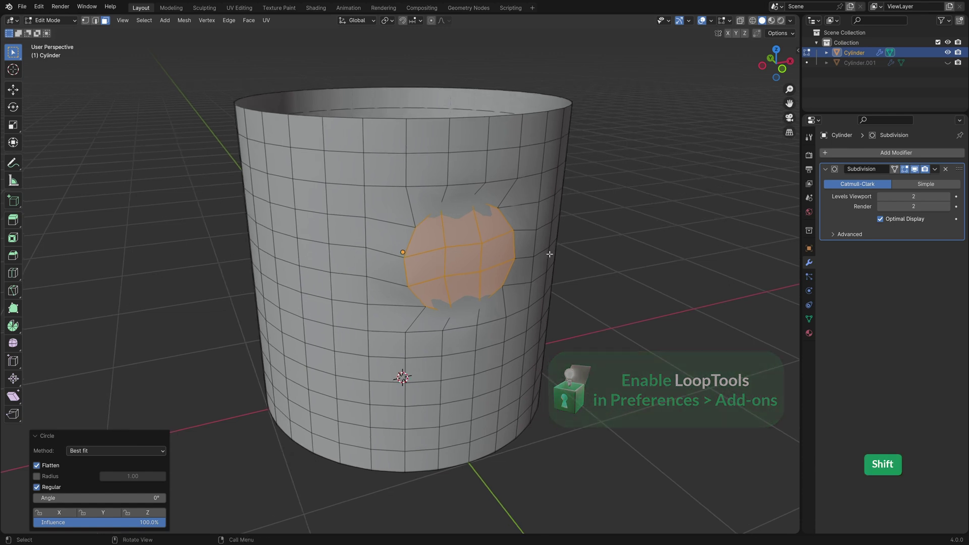
click(915, 169)
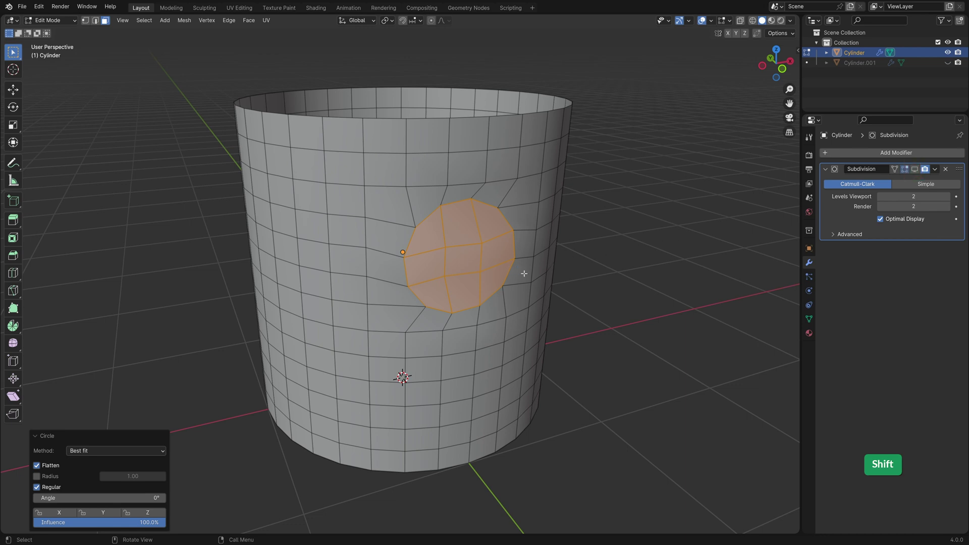
Inset a ring inside the round patch and extrude its faces inward twice.
key(i)
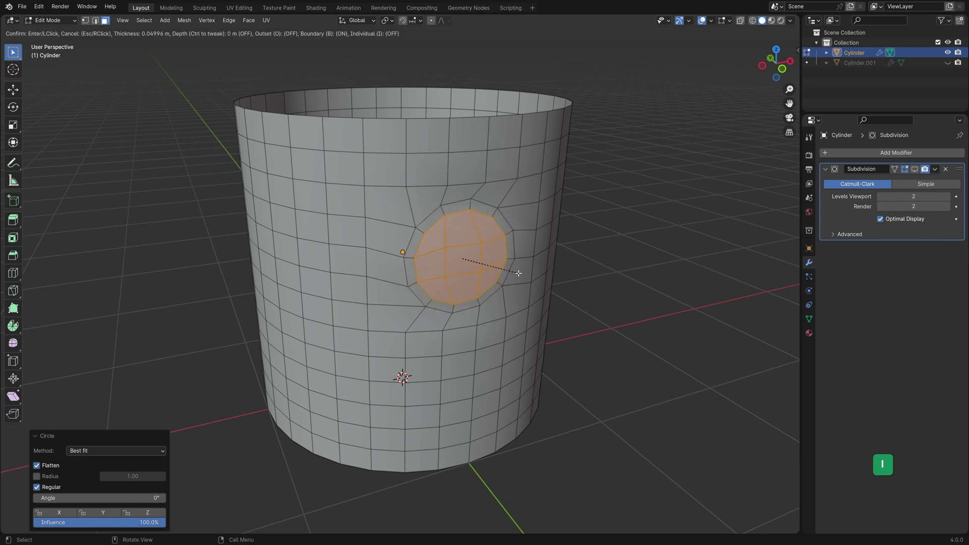
click(518, 273)
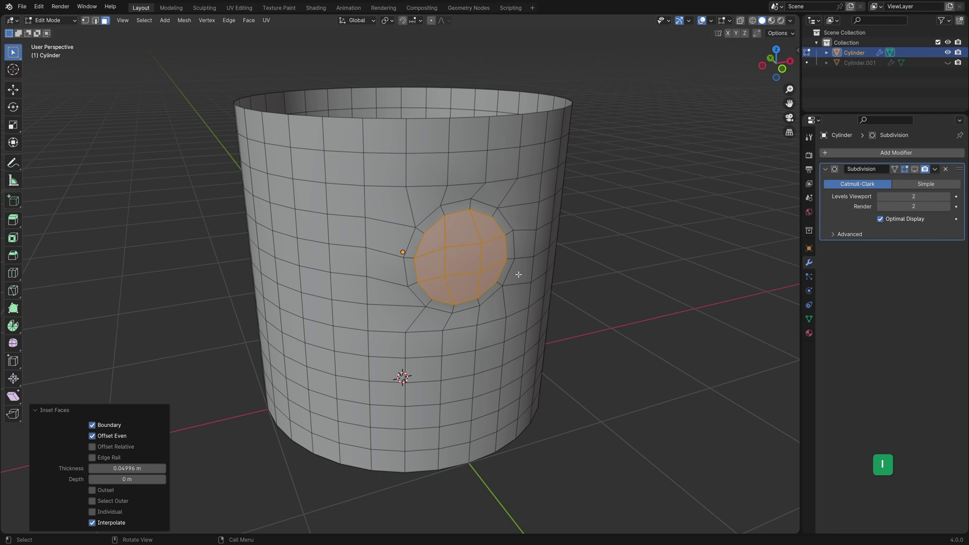
key(e)
click(547, 297)
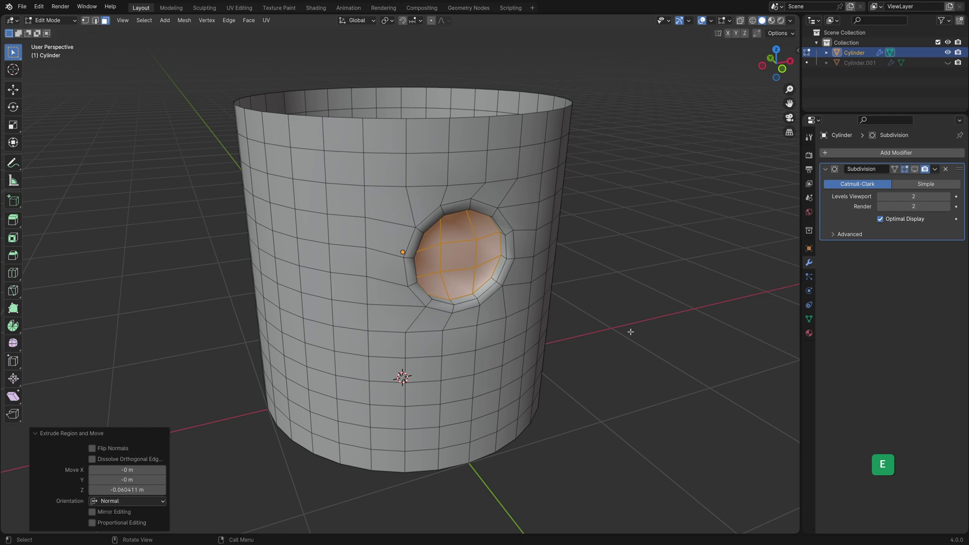
key(e)
click(604, 323)
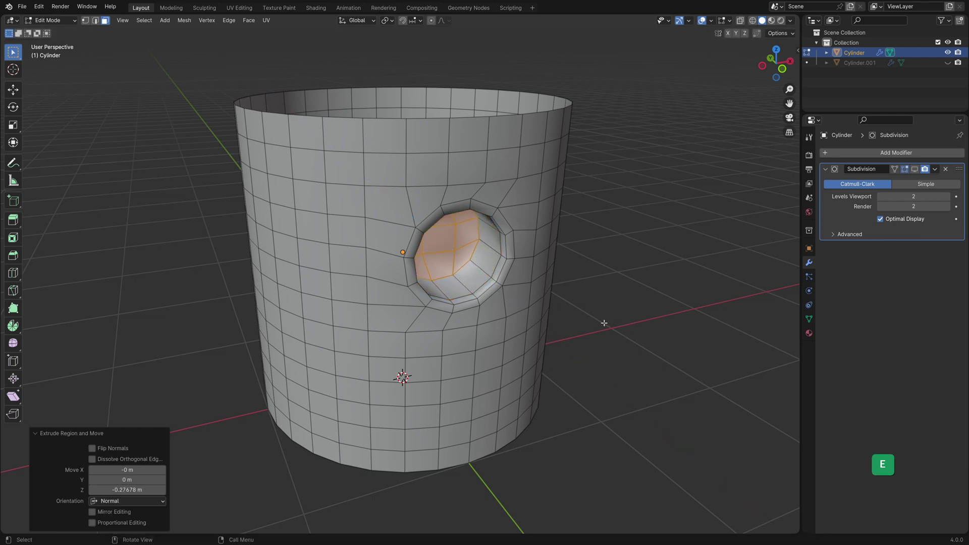
Extrude the hole faces once more and inset another ring inside the recess.
key(e)
click(635, 319)
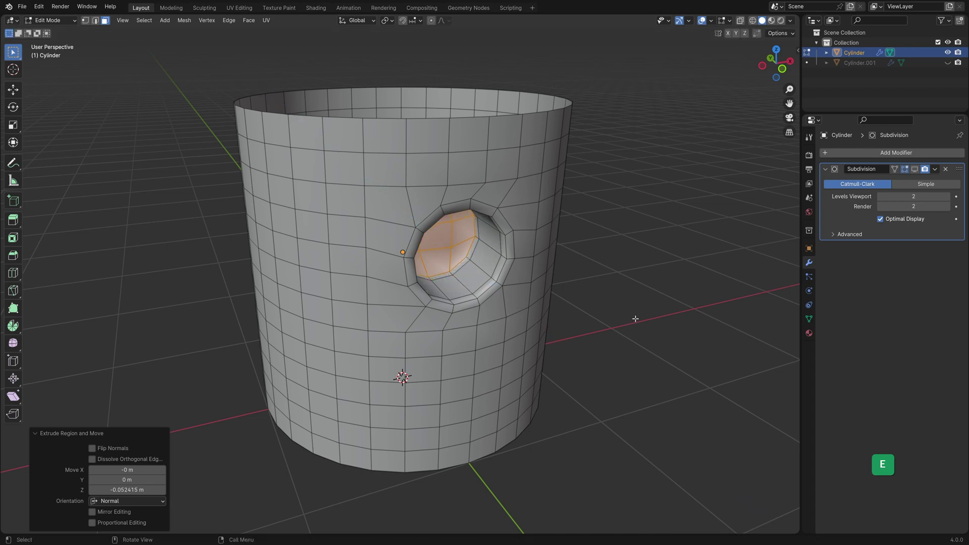
key(i)
click(633, 319)
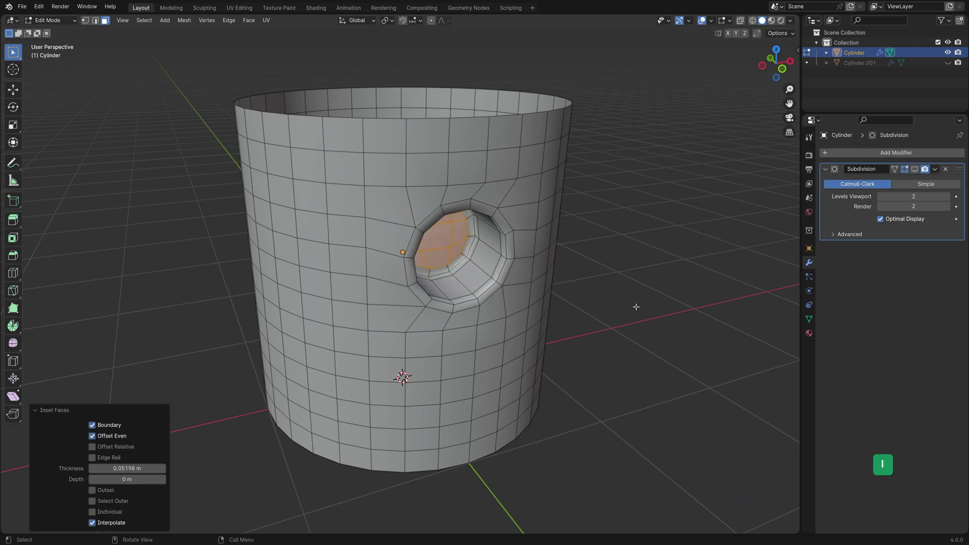
mouse_move(629, 297)
middle_down()
mouse_move(597, 277)
mouse_move(624, 293)
middle_up()
Return to Object Mode and show the Subdivision smoothing in the viewport.
key(Tab)
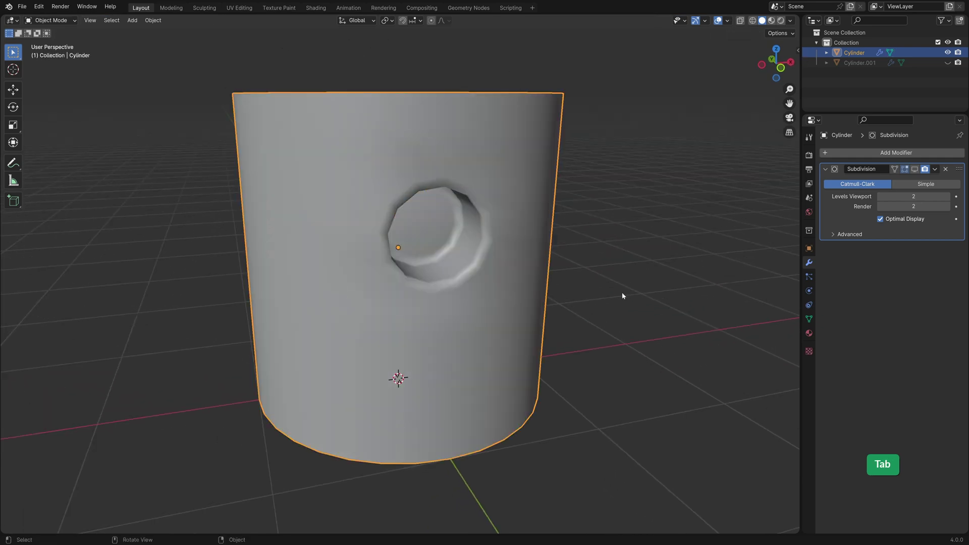
click(914, 169)
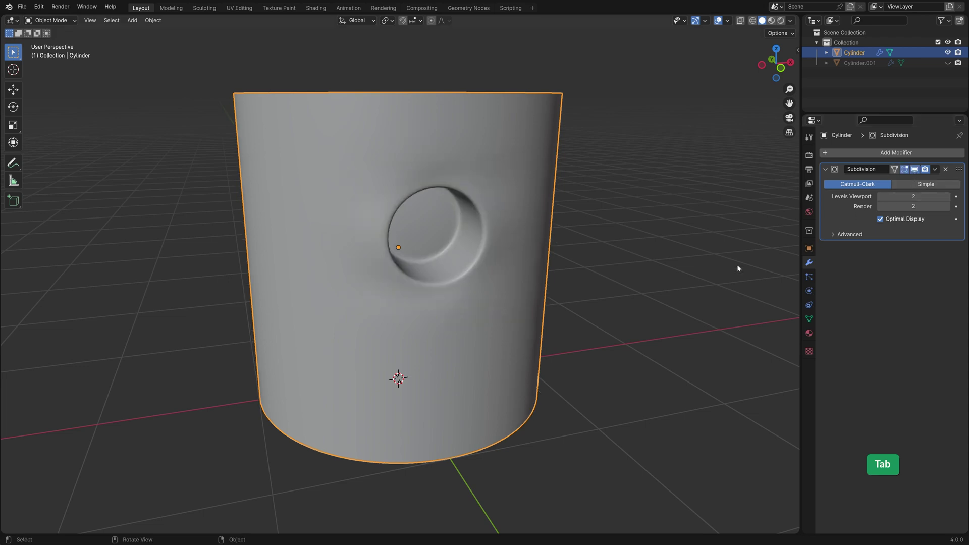
mouse_move(670, 280)
middle_down()
mouse_move(646, 283)
mouse_move(664, 278)
middle_up()
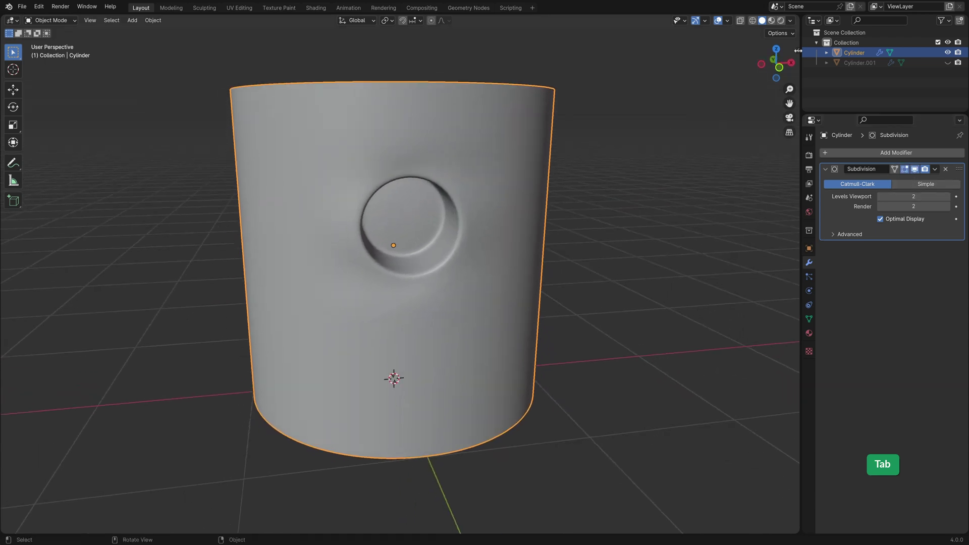
Compare the hole's shading under the chrome and vertical-stripe MatCaps.
click(790, 20)
click(781, 68)
click(781, 91)
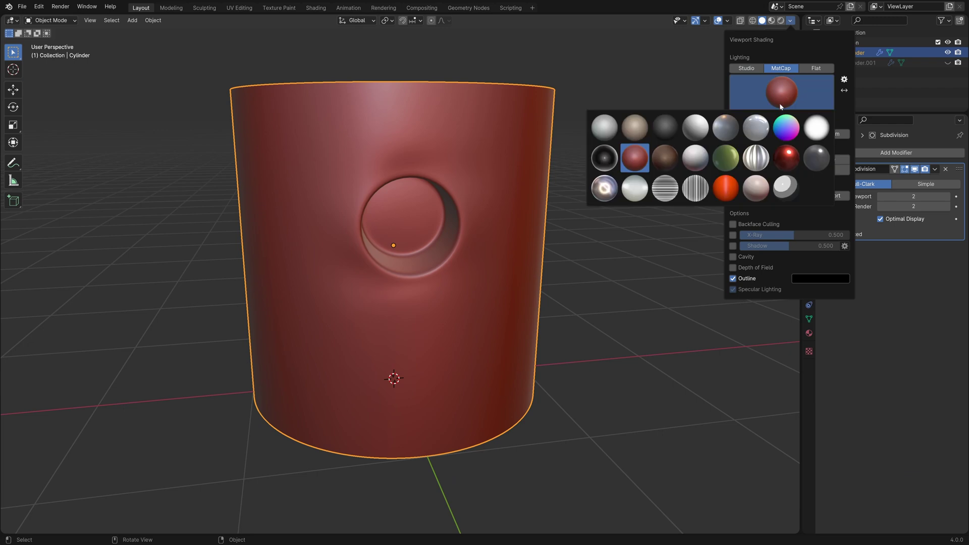
click(758, 160)
mouse_move(552, 238)
middle_down()
mouse_move(532, 216)
mouse_move(550, 228)
middle_up()
click(790, 20)
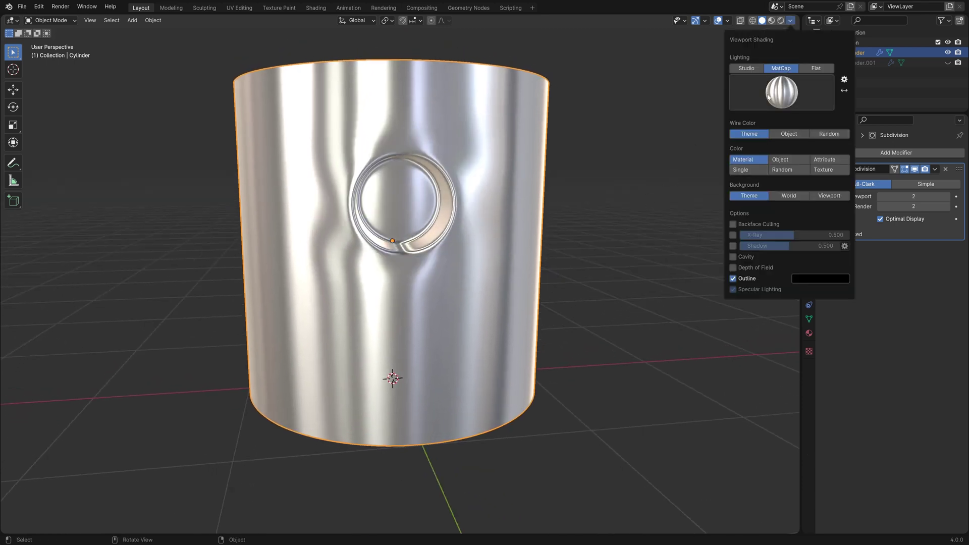
click(781, 92)
click(695, 188)
mouse_move(625, 250)
middle_down()
mouse_move(597, 253)
mouse_move(764, 249)
mouse_move(632, 251)
middle_up()
Switch the viewport back to Studio lighting and re-enter Edit Mode.
click(790, 20)
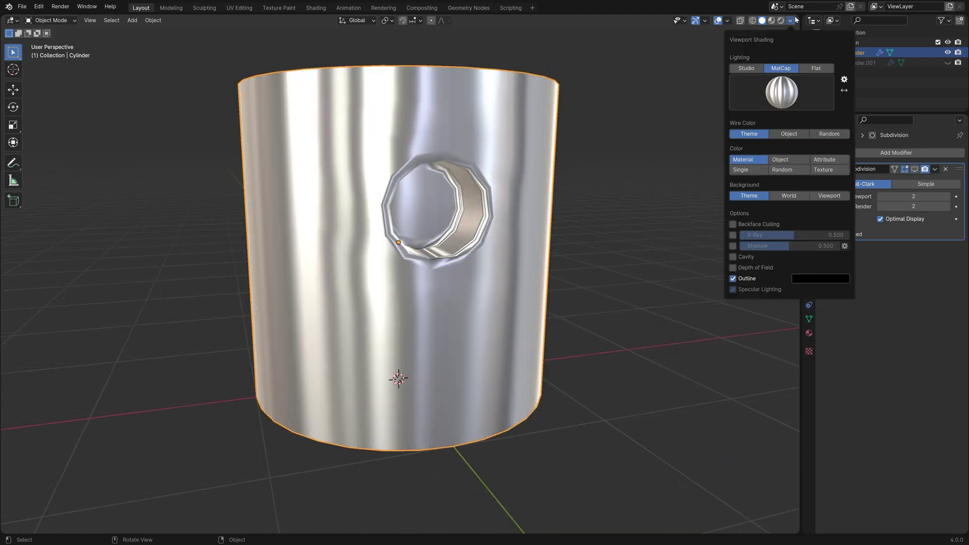
click(745, 72)
key(Tab)
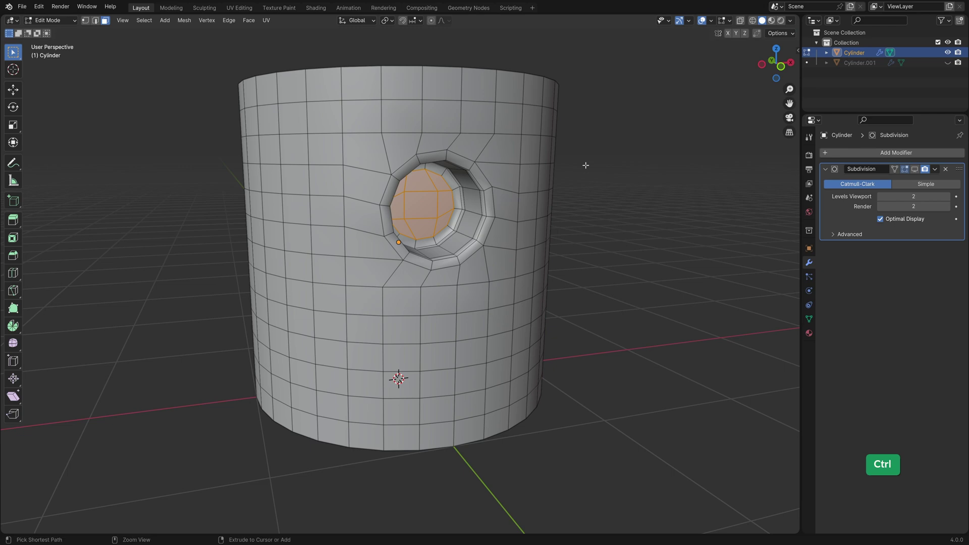
Grow the selection into the hole wall, invert it, and assign it to new vertex group 'Group'.
key(ctrl+KP_Add)
key(ctrl+KP_Add)
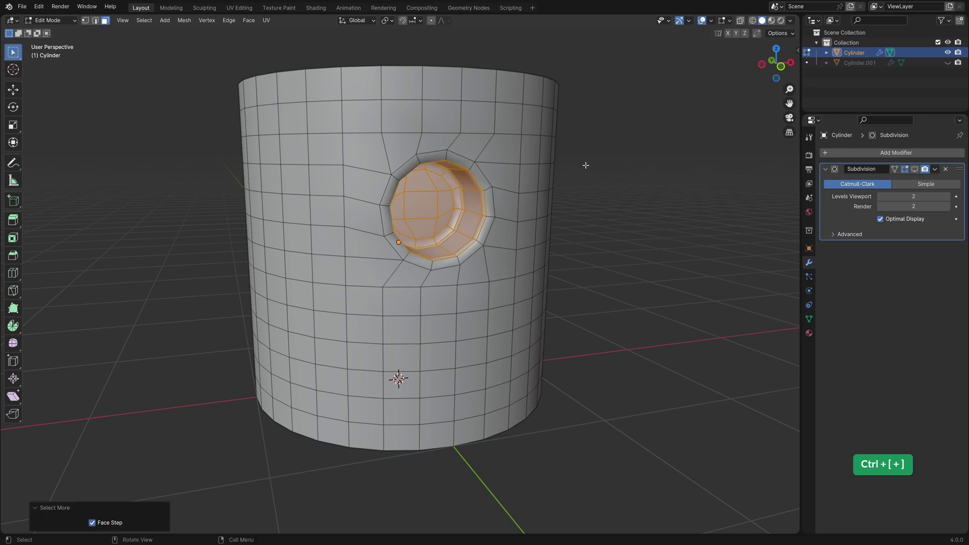
click(808, 319)
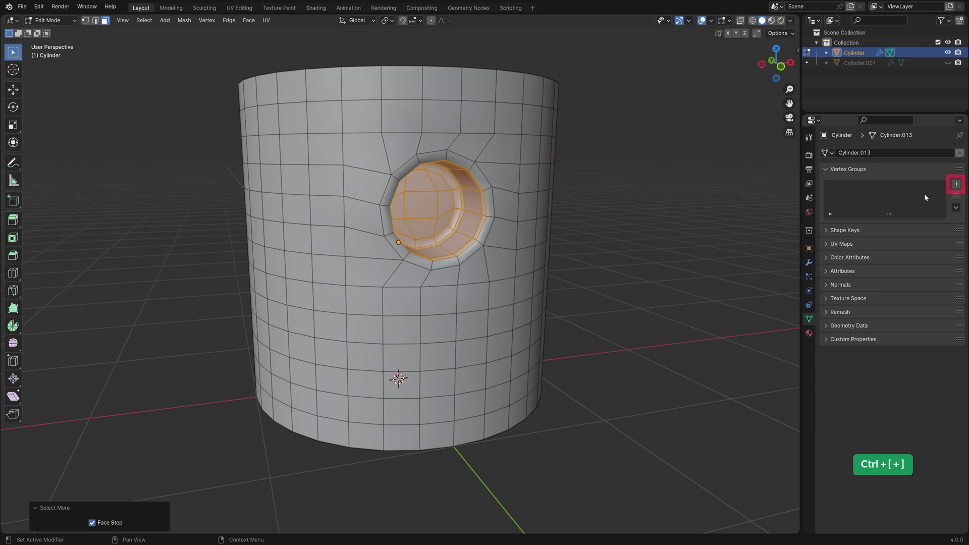
click(956, 183)
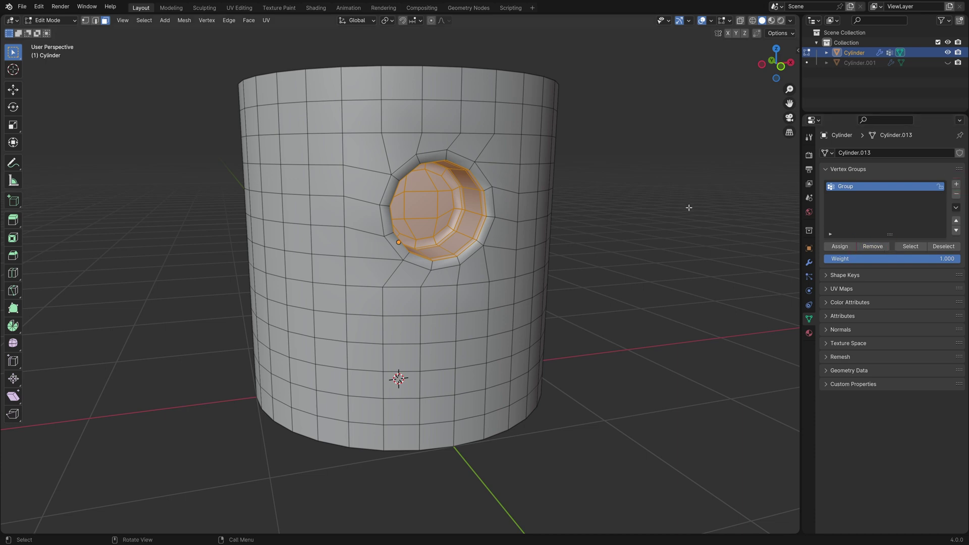
key(ctrl+i)
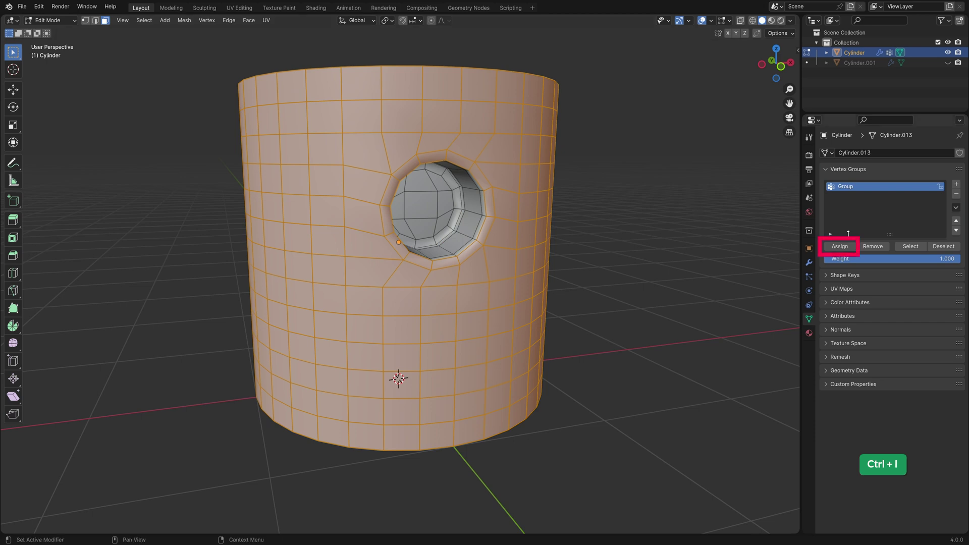
click(851, 248)
click(59, 20)
click(55, 75)
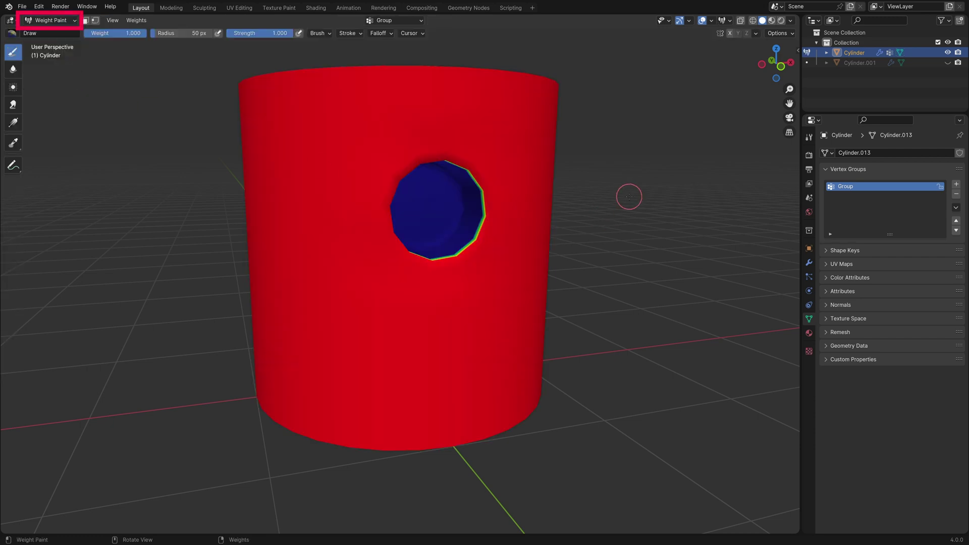
middle_drag(609, 193, 637, 200)
key(Tab)
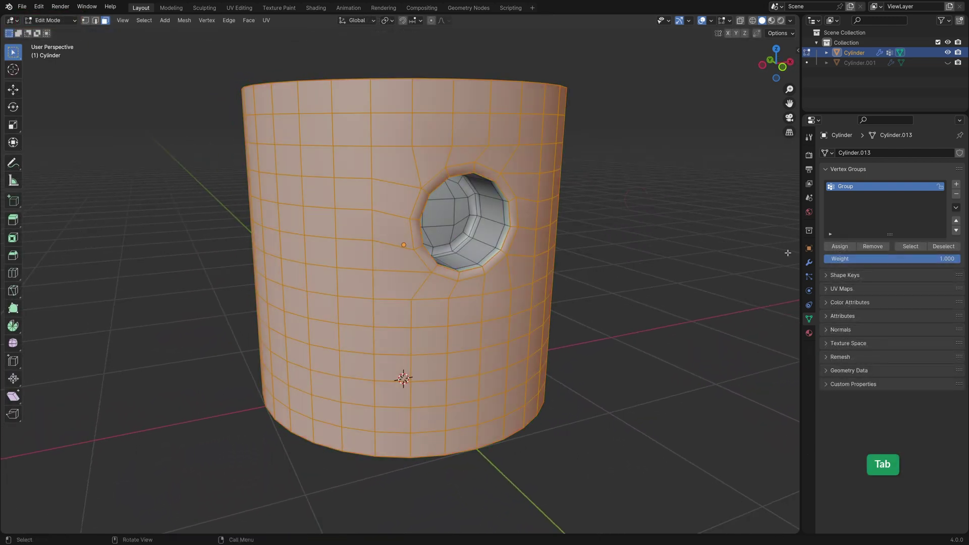
Show Subdivision in Edit Mode, switch to Object Mode, and apply the metallic MatCap.
click(809, 263)
click(915, 170)
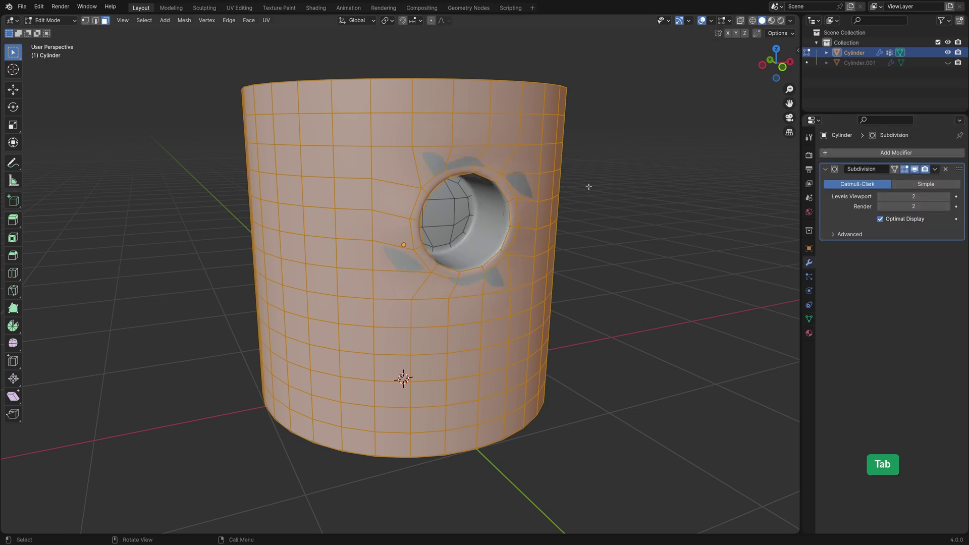
click(63, 21)
click(54, 32)
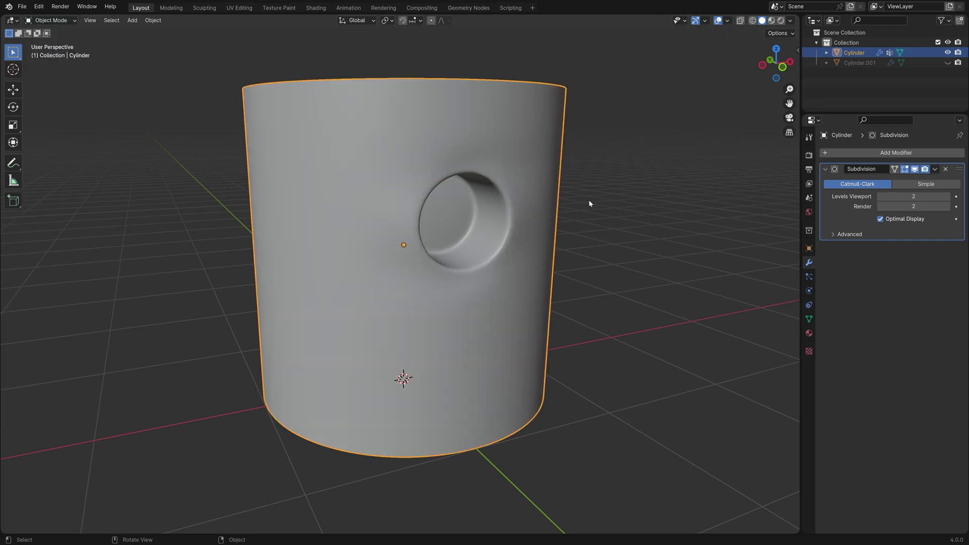
click(790, 20)
click(780, 68)
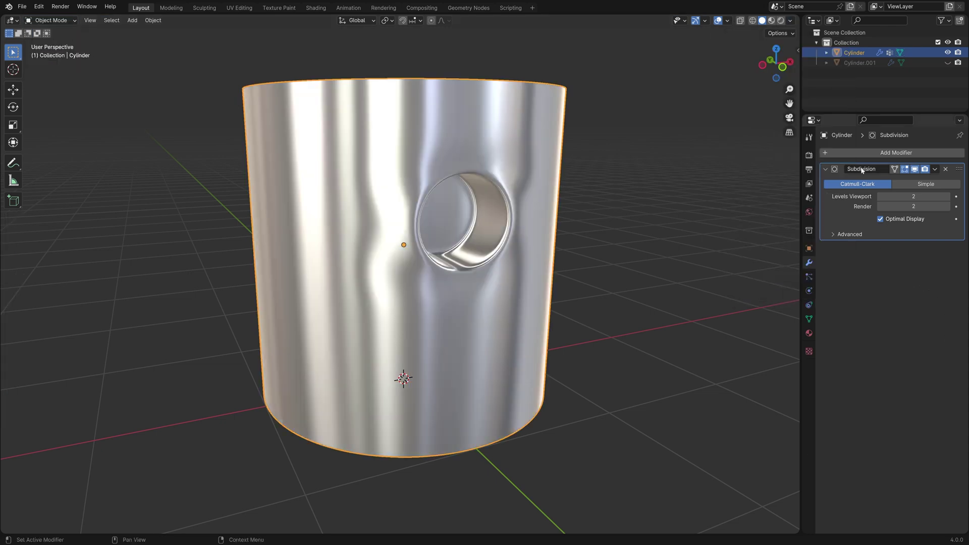
Add a Shrinkwrap modifier targeting Cylinder.001 with vertex group Group, then hide it to compare.
click(847, 152)
mouse_move(853, 166)
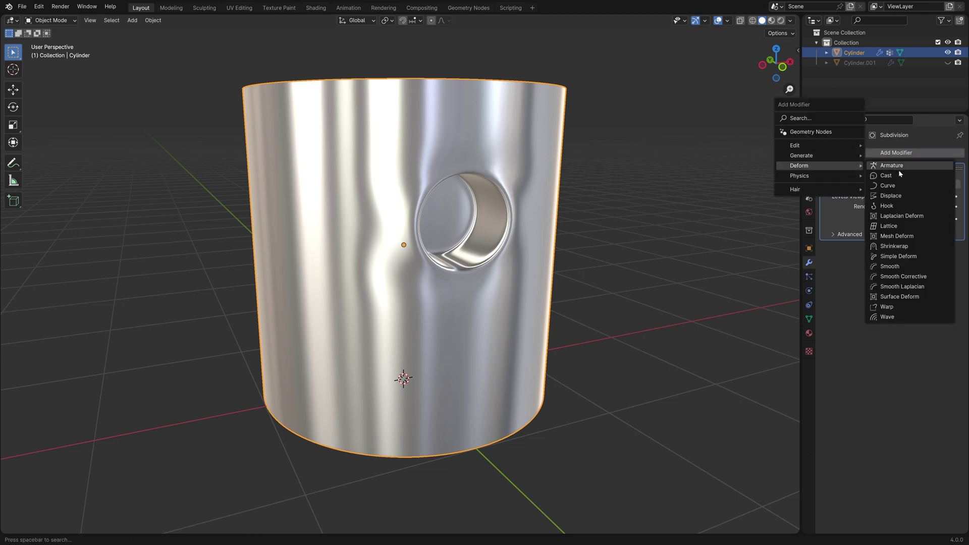
click(907, 246)
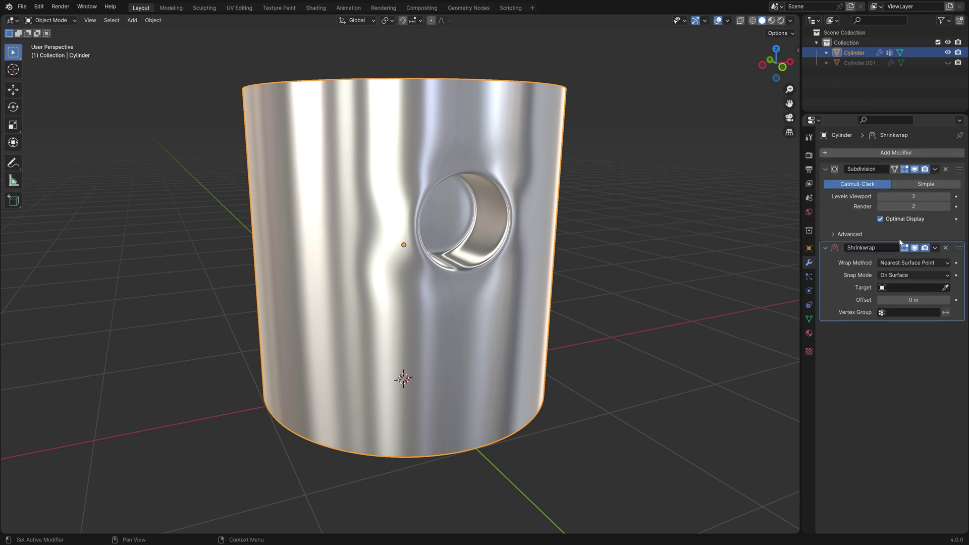
click(945, 288)
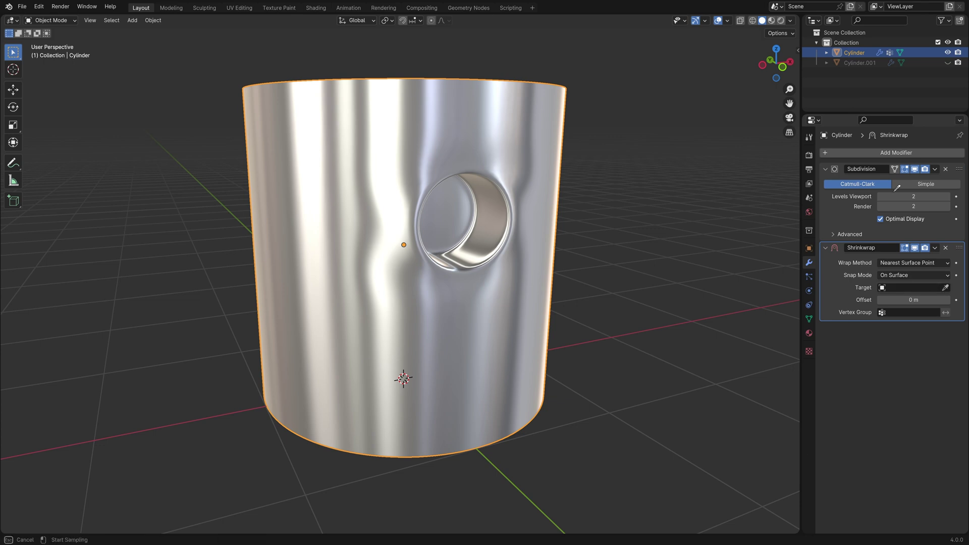
click(863, 62)
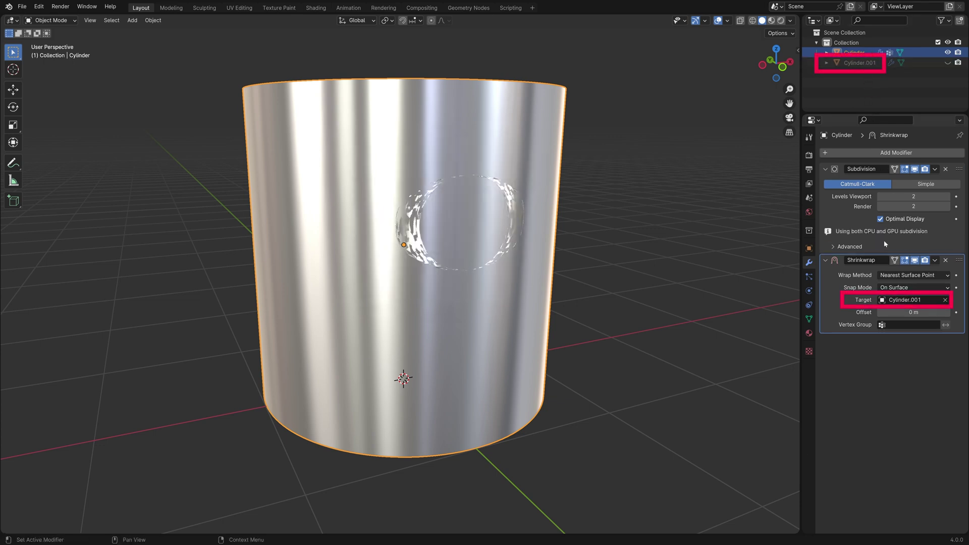
click(892, 325)
click(894, 339)
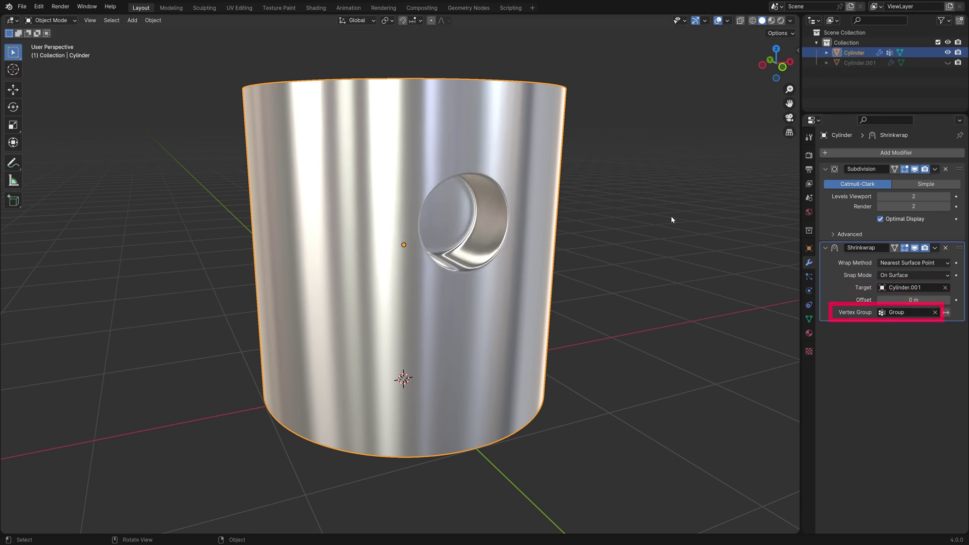
mouse_move(671, 220)
middle_down()
mouse_move(636, 217)
mouse_move(654, 218)
middle_up()
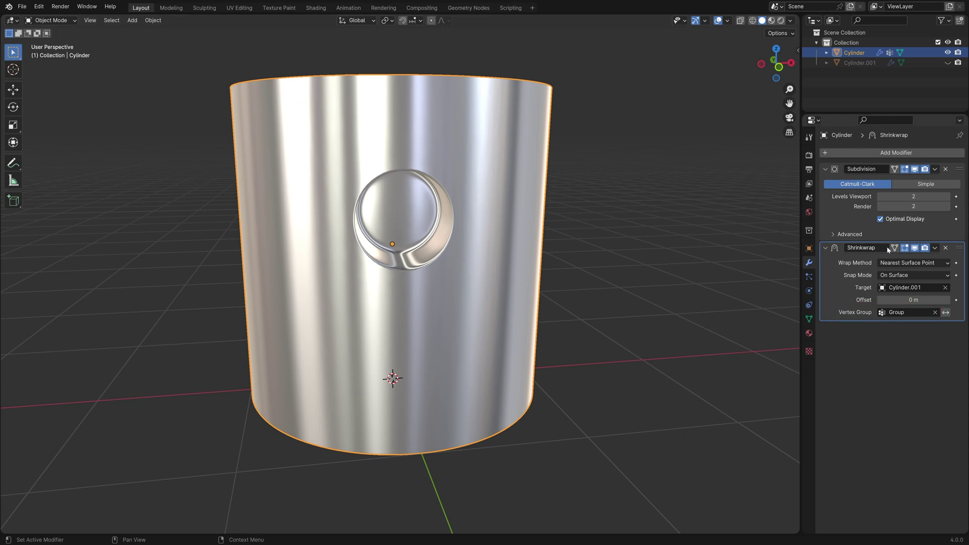
click(913, 248)
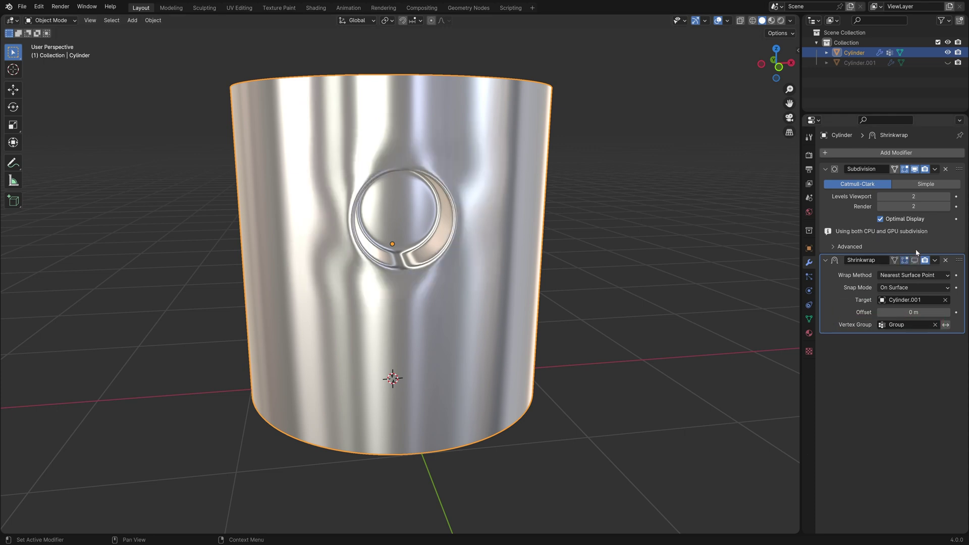
Collapse the Subdivision panel and toggle Shrinkwrap's viewport display, leaving it shown.
ctrl+click(916, 256)
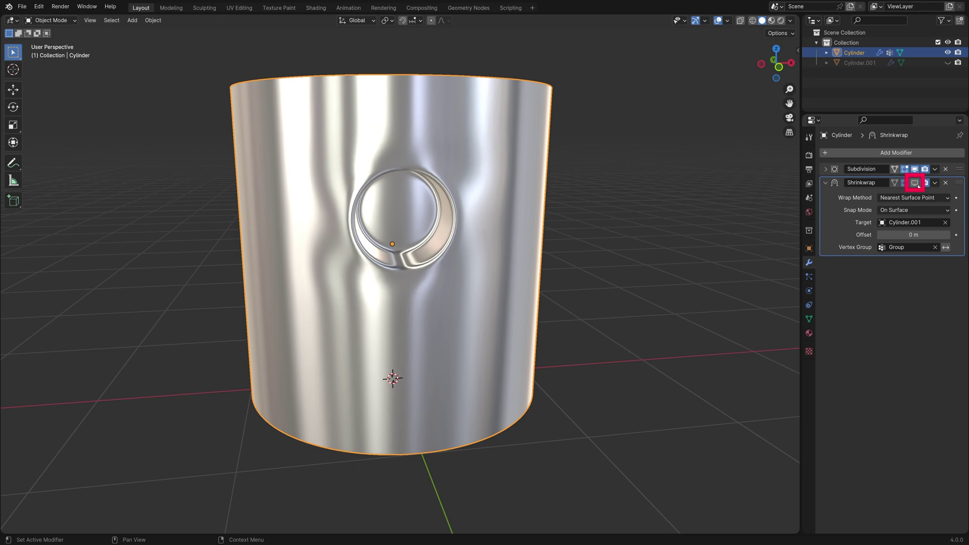
click(915, 183)
click(915, 183)
click(915, 183)
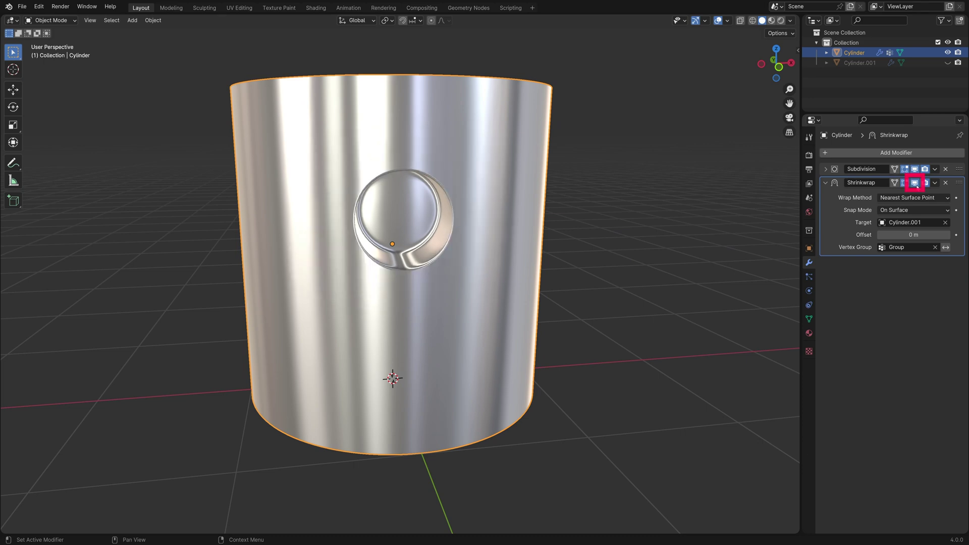
click(915, 183)
mouse_move(651, 191)
middle_down()
mouse_move(613, 193)
mouse_move(665, 195)
middle_up()
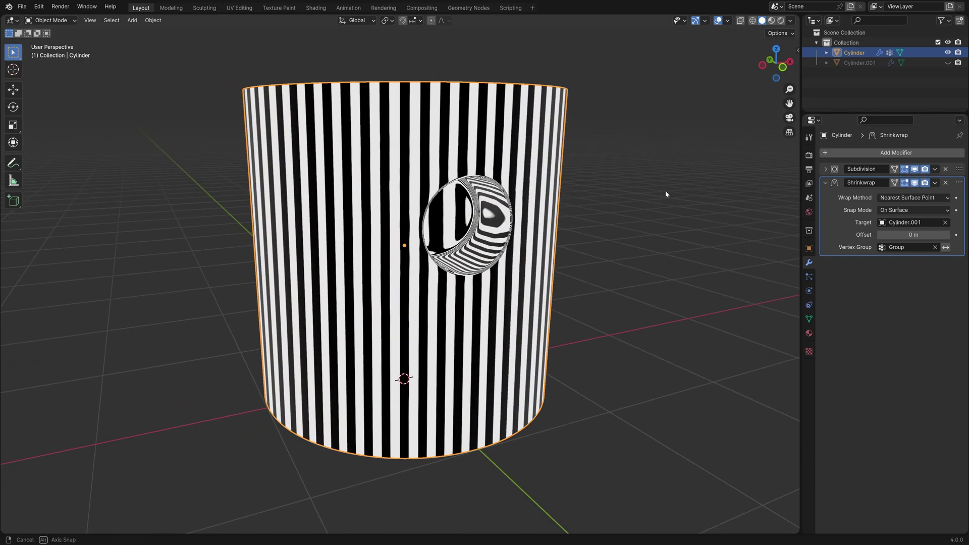
click(915, 183)
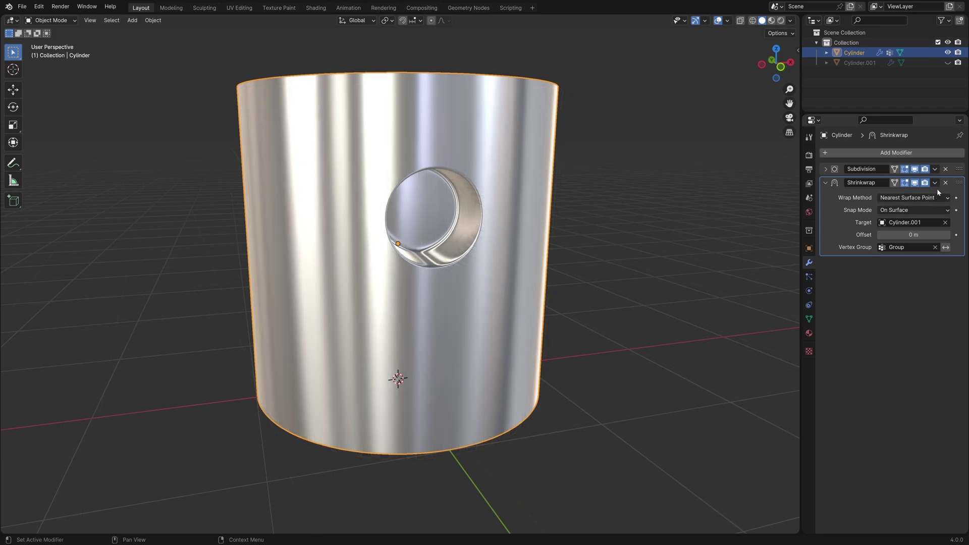
Apply the Shrinkwrap modifier alone, undo the rippled result, and bring up the Ctrl+A Apply menu.
click(934, 183)
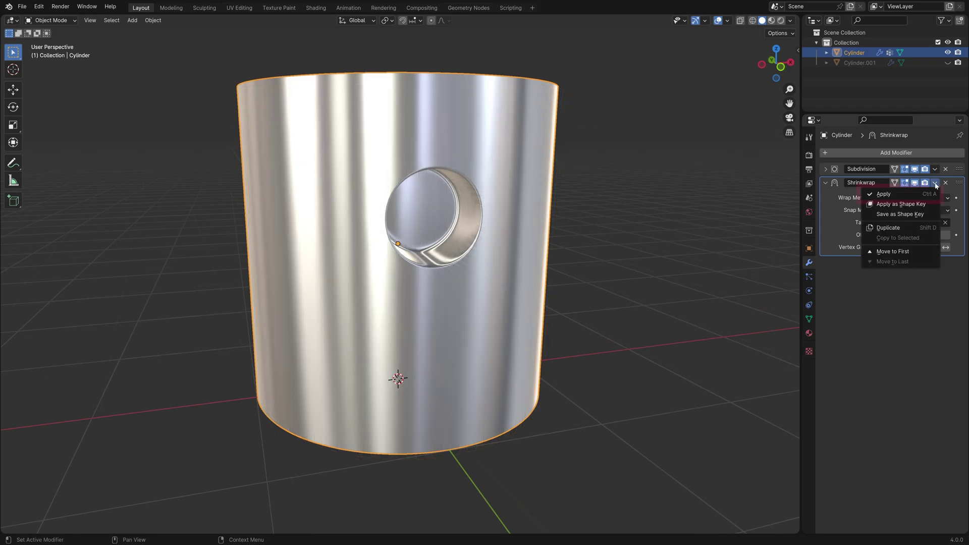
click(907, 193)
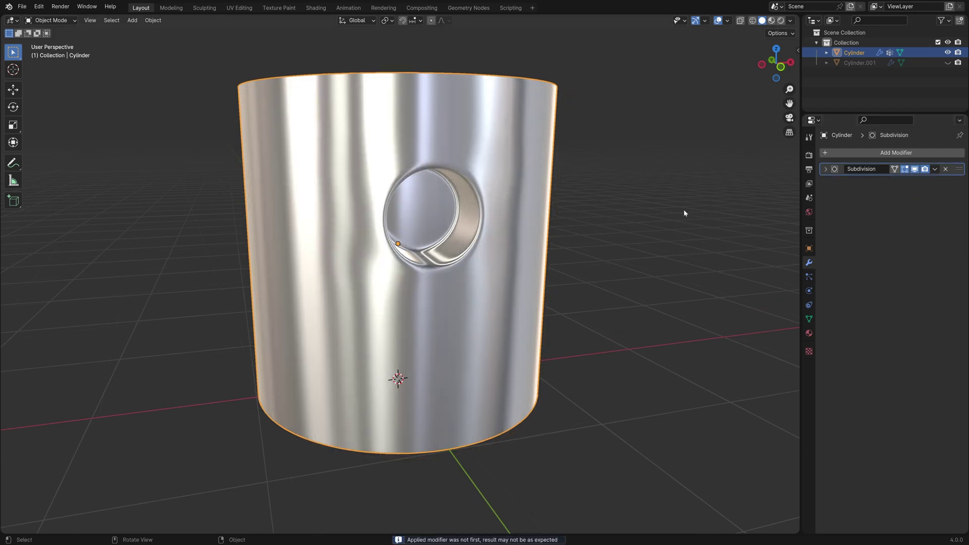
key(ctrl)
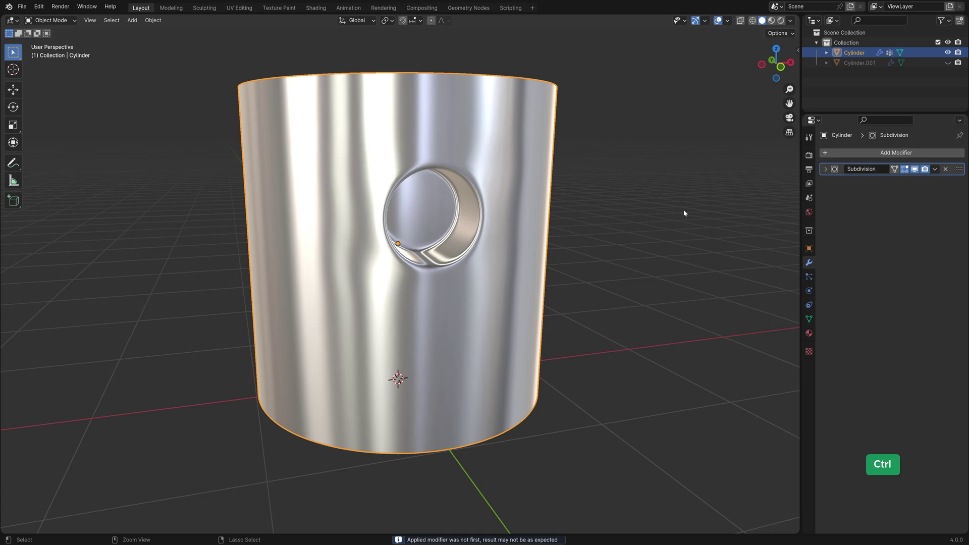
key(ctrl+z)
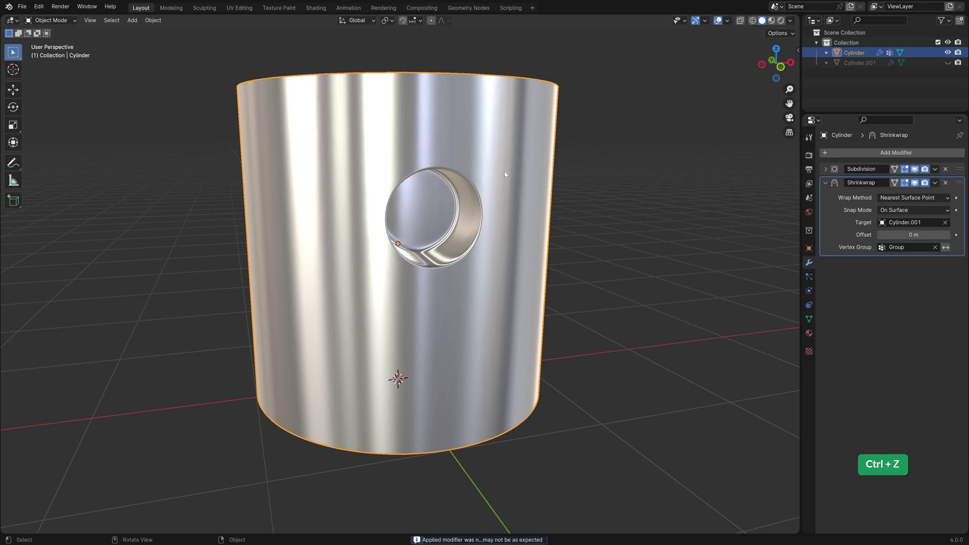
key(ctrl+a)
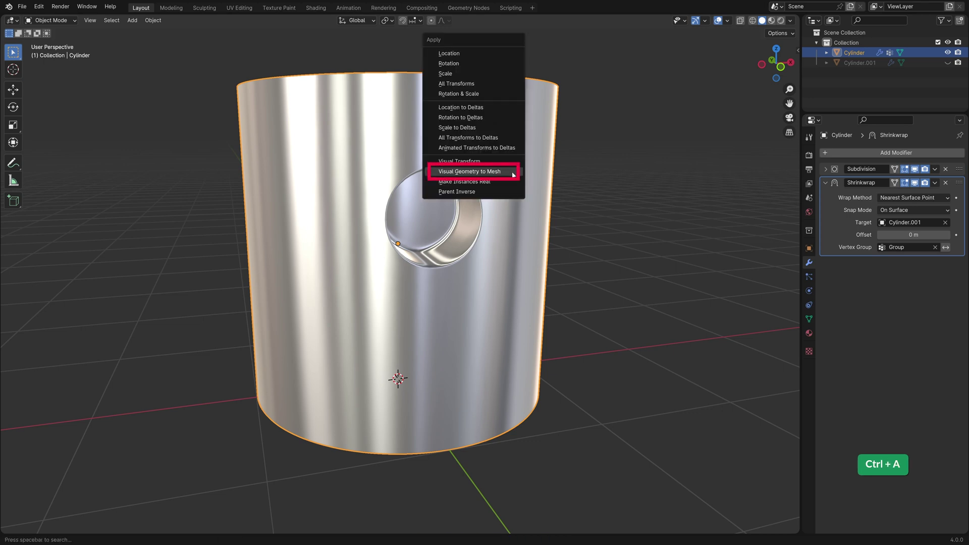
Bake Subdivision and Shrinkwrap into the mesh via Visual Geometry to Mesh, then inspect its topology in Edit Mode.
click(469, 172)
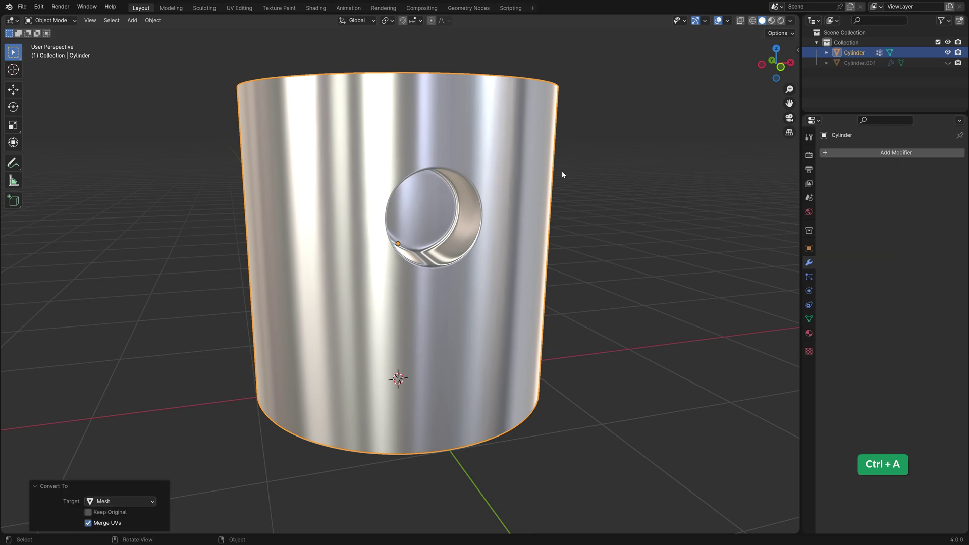
middle_drag(568, 177, 535, 173)
key(Tab)
key(alt+a)
key(Tab)
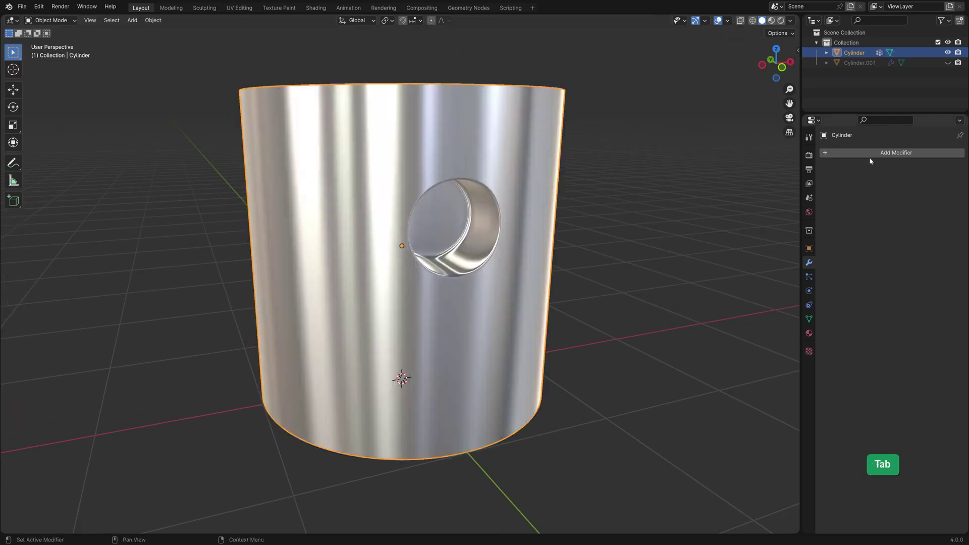
Add a Decimate modifier set to Un-Subdivide with 2 iterations and apply it, leaving 1904 faces.
click(870, 153)
mouse_move(848, 145)
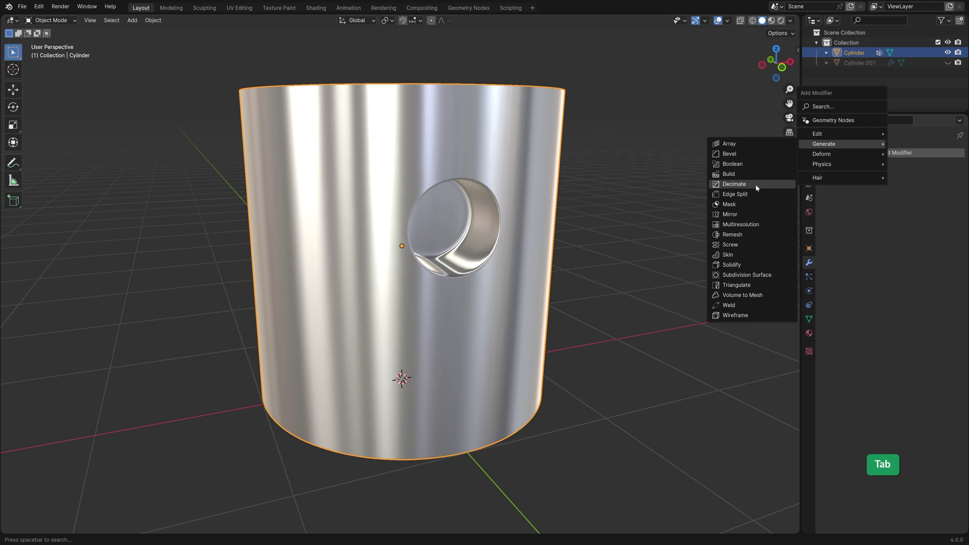
click(757, 186)
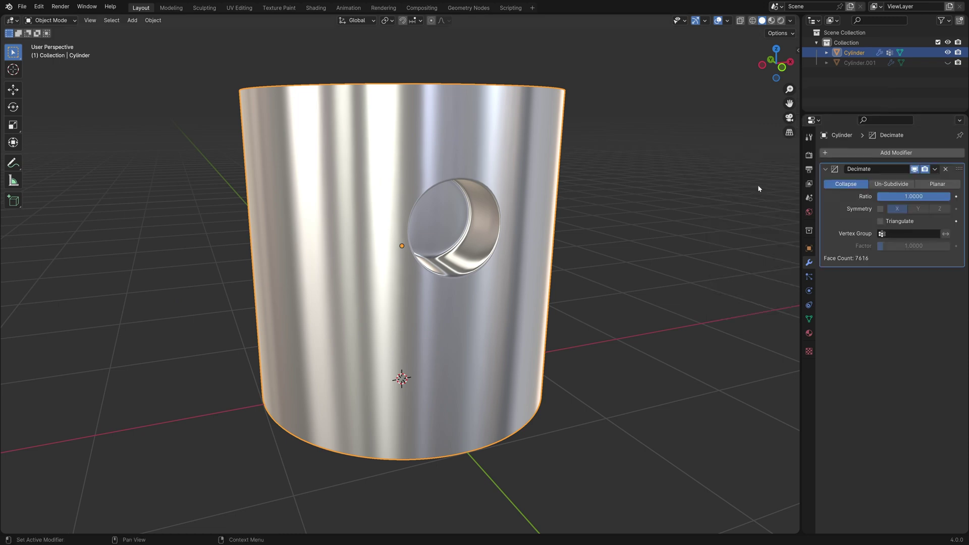
click(891, 185)
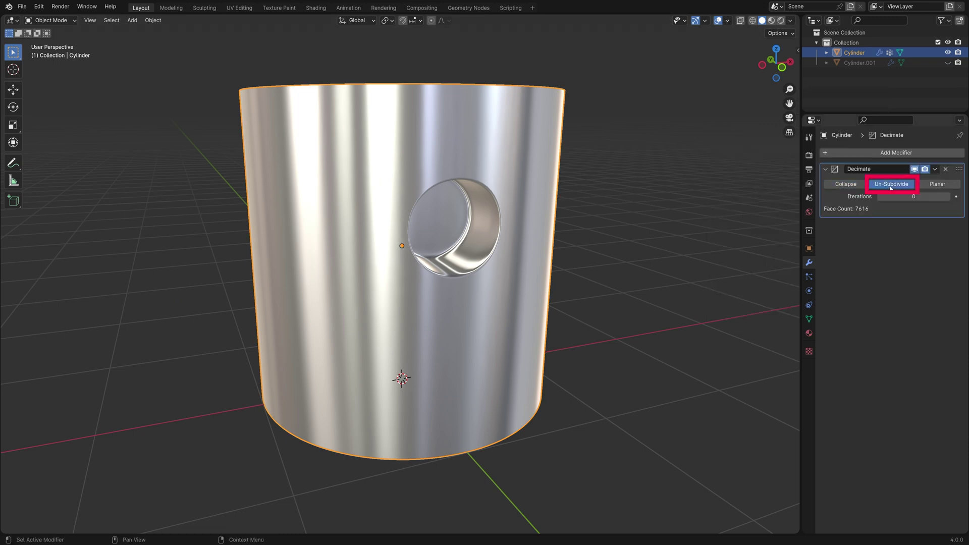
click(947, 196)
click(947, 197)
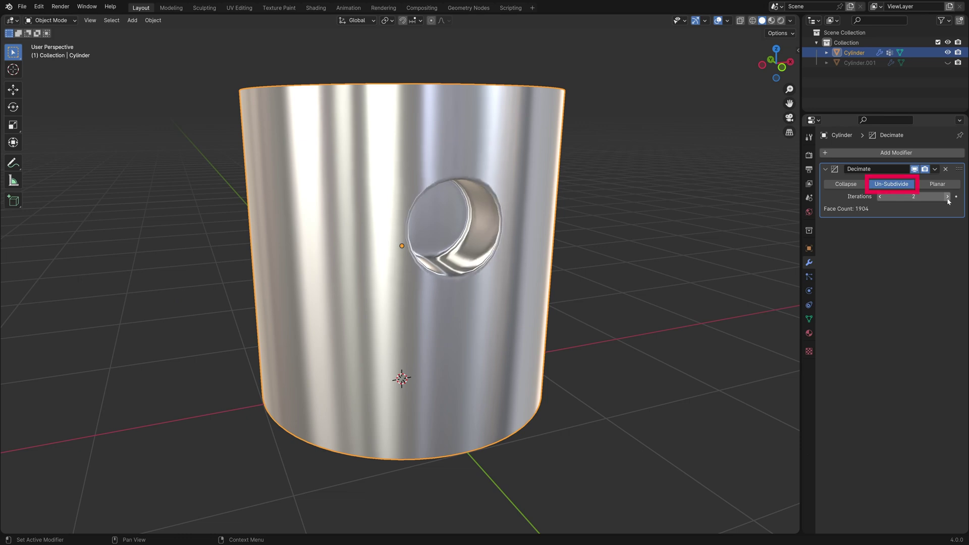
click(947, 197)
click(947, 197)
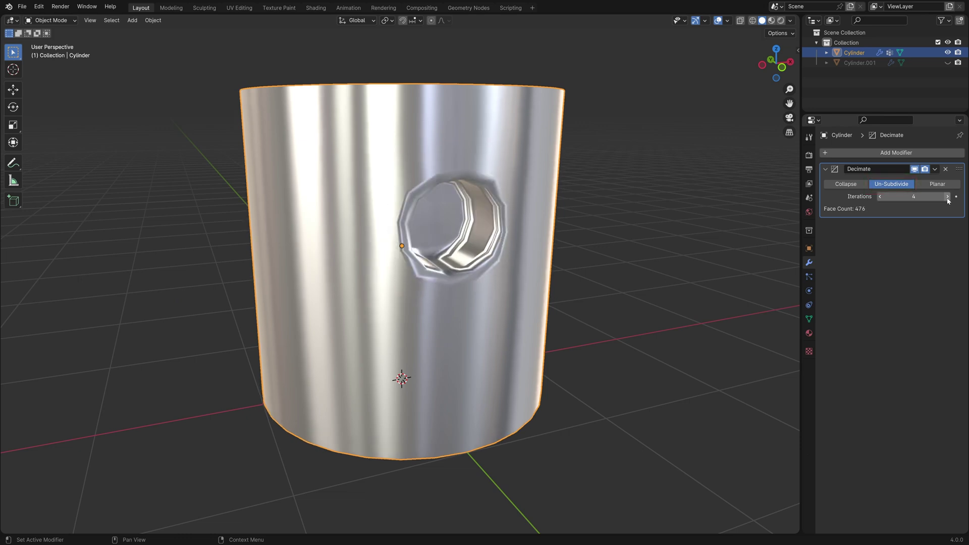
click(879, 197)
click(879, 197)
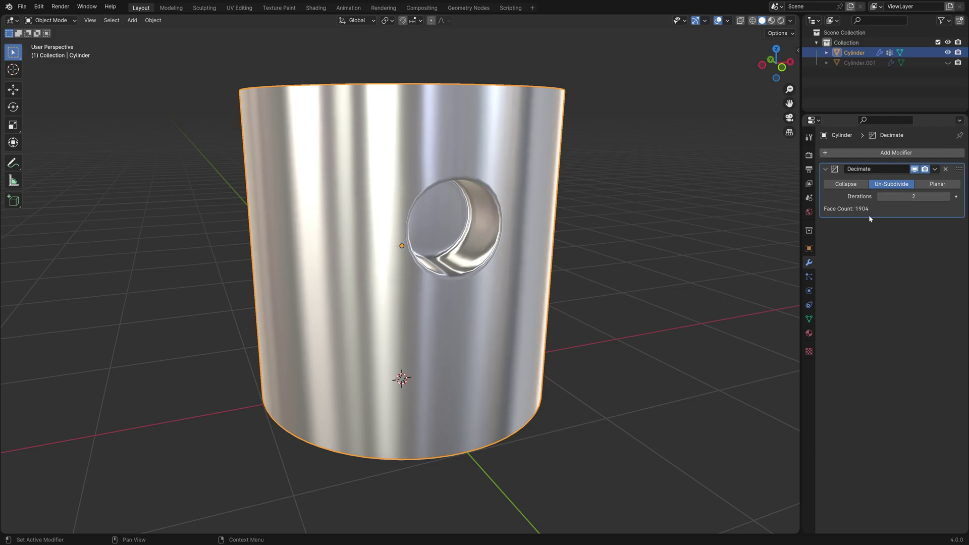
click(934, 170)
click(895, 181)
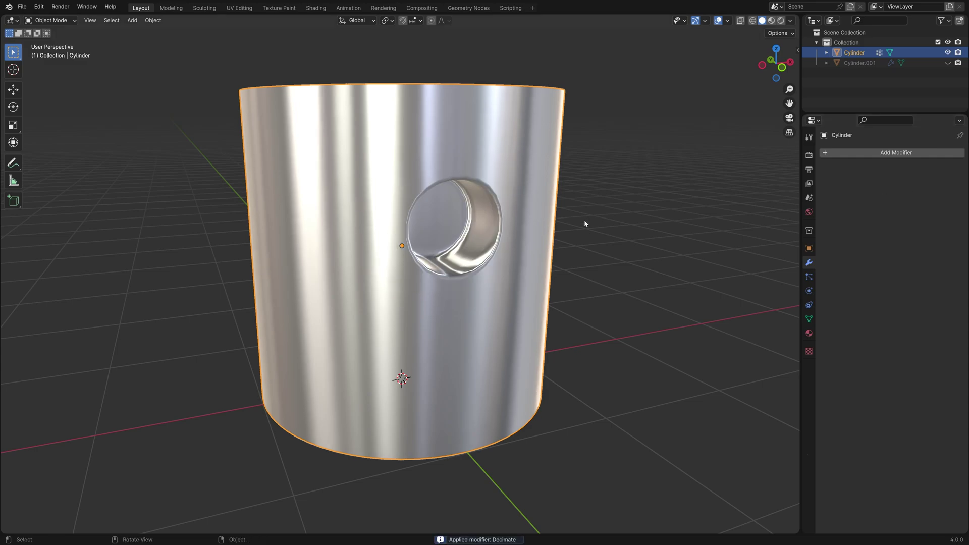
Switch the viewport shading to a warmer MatCap while viewing the decimated wireframe.
key(Tab)
middle_drag(573, 214, 723, 118)
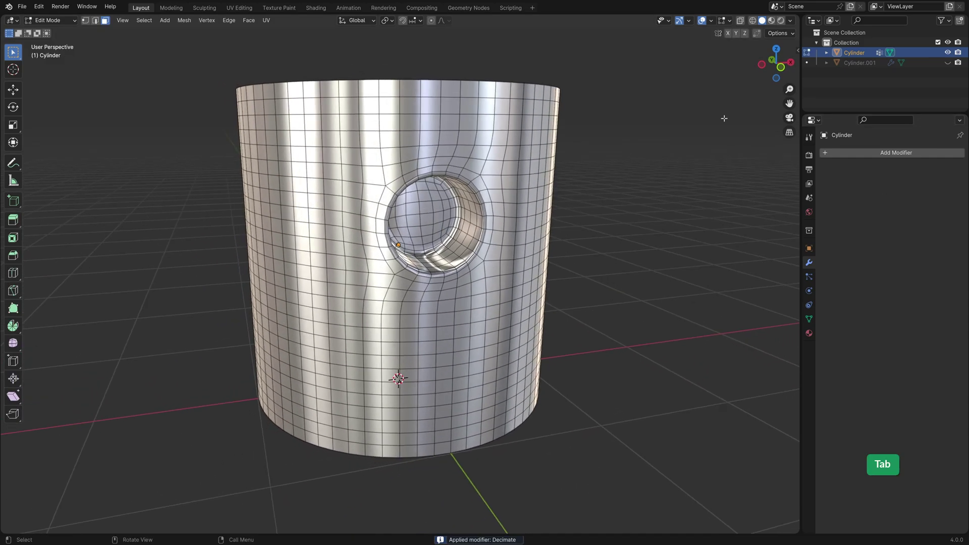
click(790, 21)
click(783, 101)
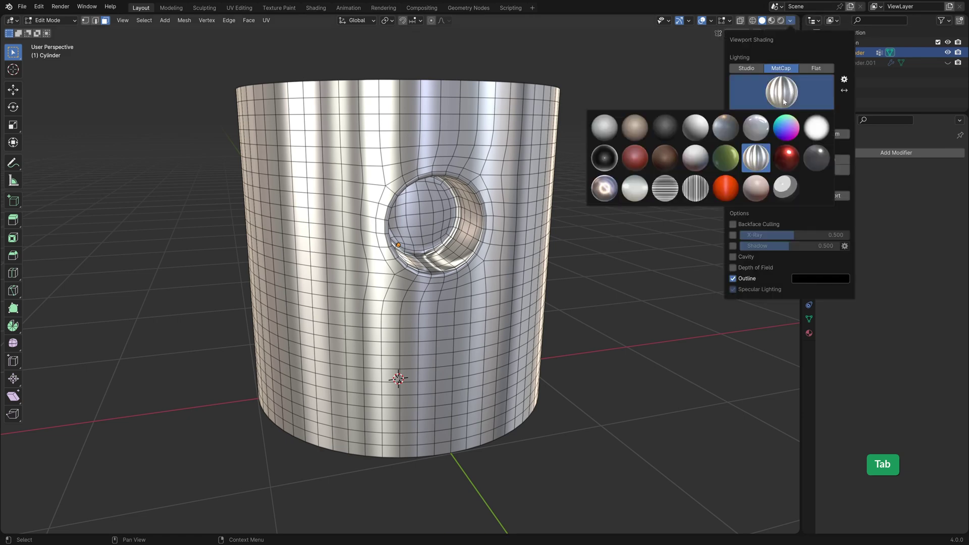
click(637, 191)
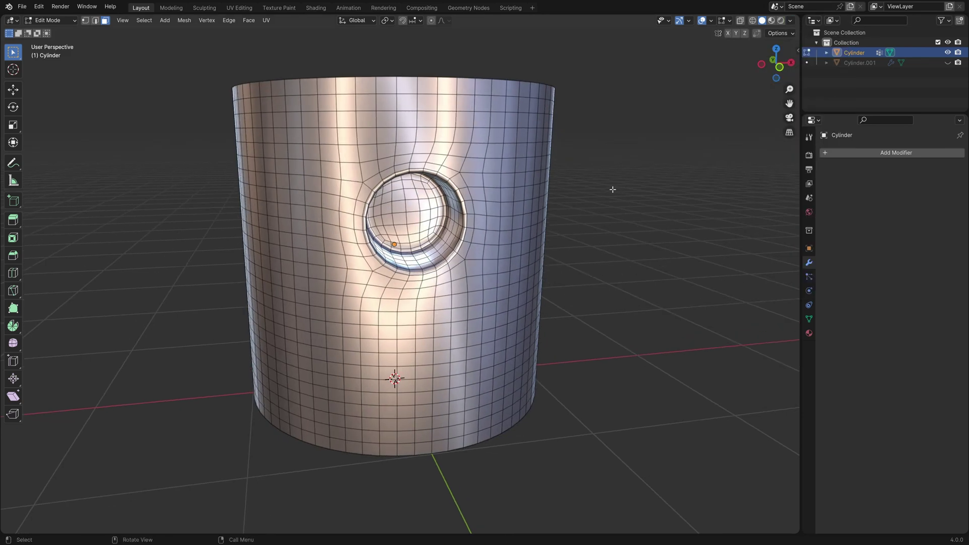
key(Tab)
Add a level-1 Subdivision modifier with Ctrl+1 and view the quad wireframe in Edit Mode.
middle_drag(628, 186, 651, 188)
key(ctrl+1)
key(Tab)
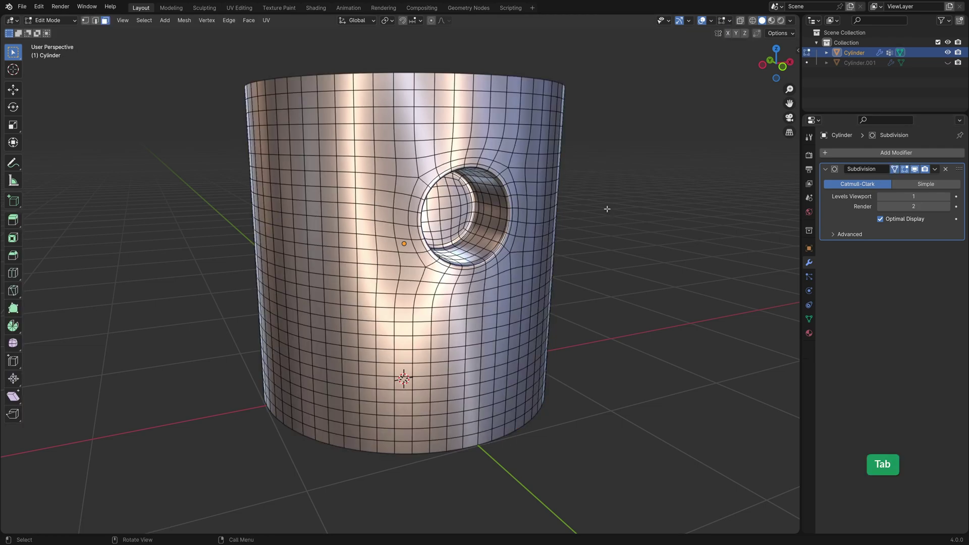
Replace the Subdivision with a second Un-Subdivide Decimate at 2 iterations (476 faces) and apply it.
key(Tab)
click(895, 152)
click(900, 186)
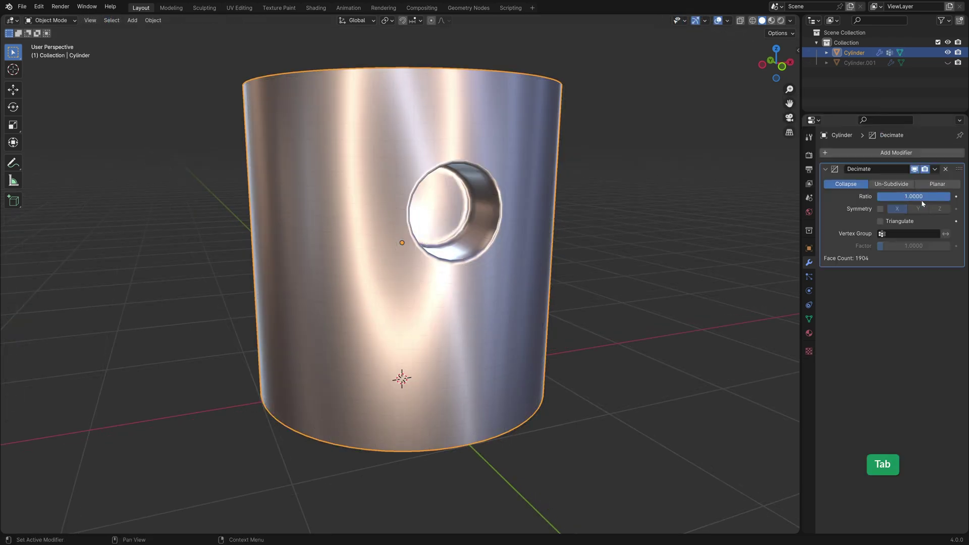
click(891, 183)
click(947, 197)
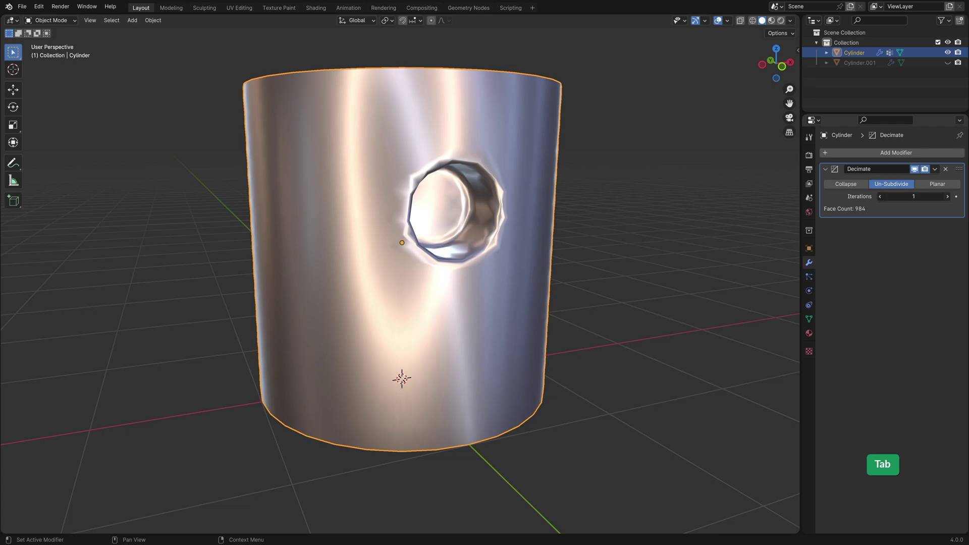
click(947, 196)
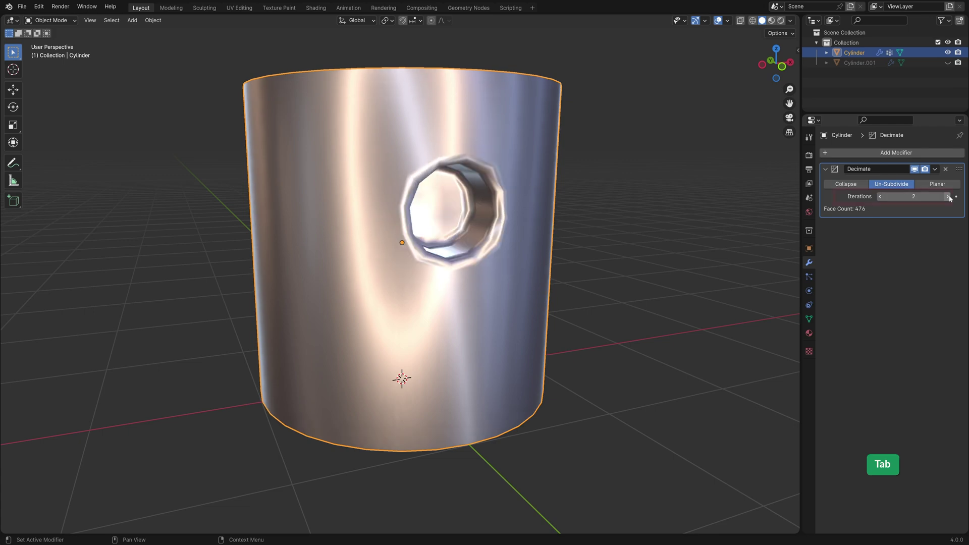
click(934, 170)
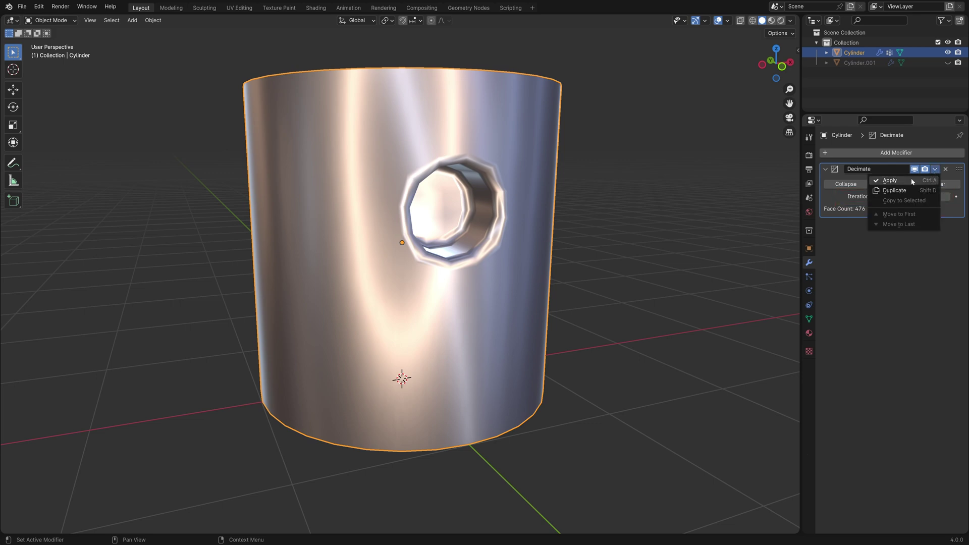
click(889, 180)
Add a level-2 Subdivision modifier with Ctrl+2 and inspect the smoothed wireframe.
key(ctrl+2)
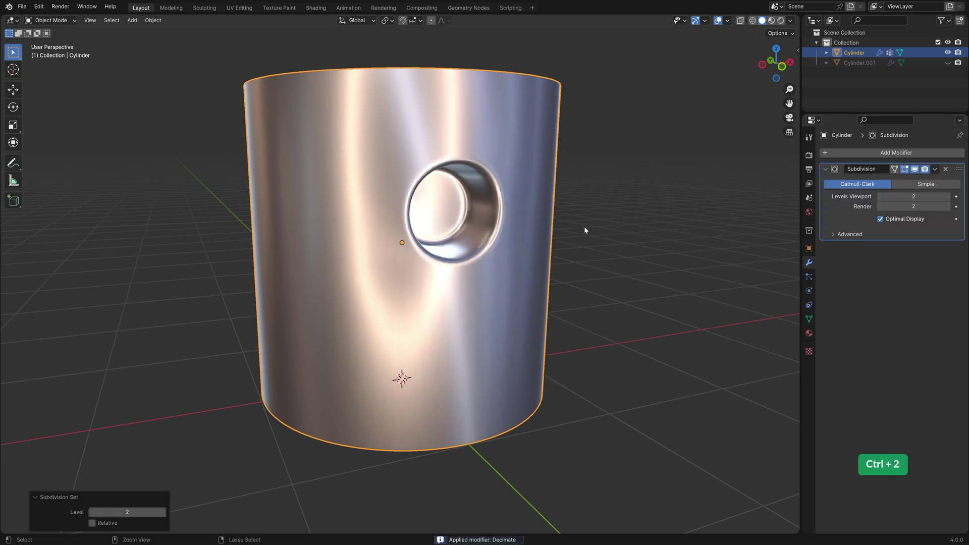
mouse_move(584, 226)
middle_down()
mouse_move(588, 199)
mouse_move(577, 199)
mouse_move(631, 214)
mouse_move(593, 214)
mouse_move(636, 217)
mouse_move(599, 206)
mouse_move(646, 206)
mouse_move(614, 201)
mouse_move(665, 205)
middle_up()
key(Tab)
key(Tab)
Check smoothness with a striped MatCap, then switch the shading to the warm MatCap.
click(790, 20)
click(786, 93)
click(755, 158)
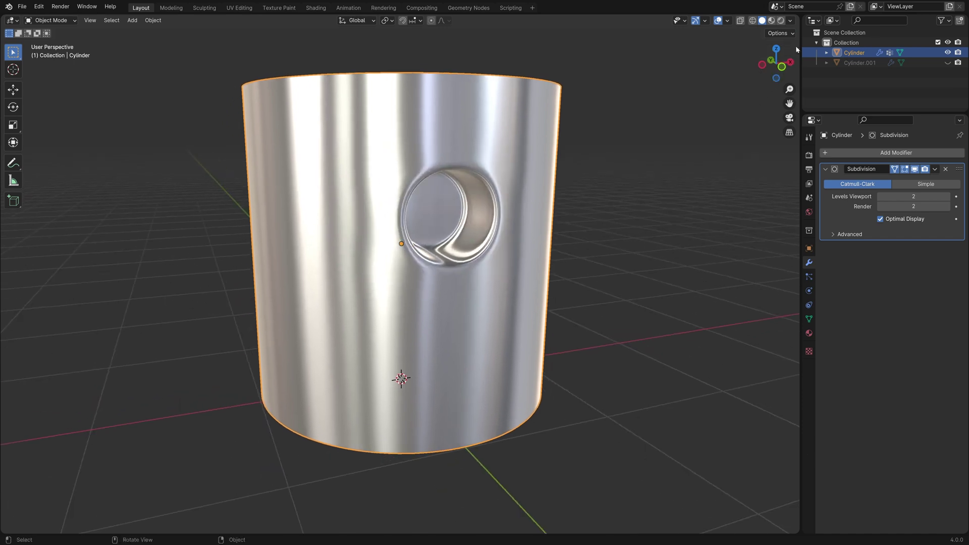
click(790, 21)
click(780, 93)
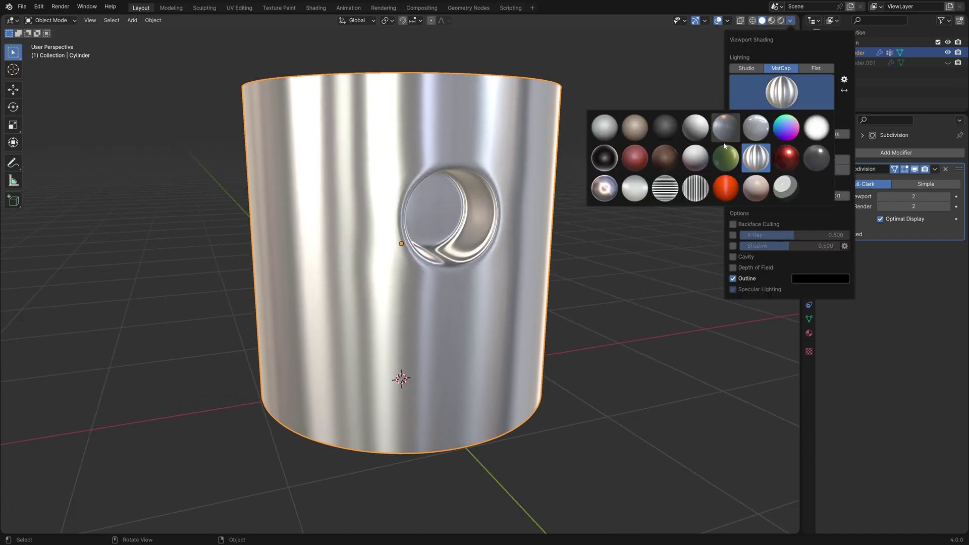
click(604, 189)
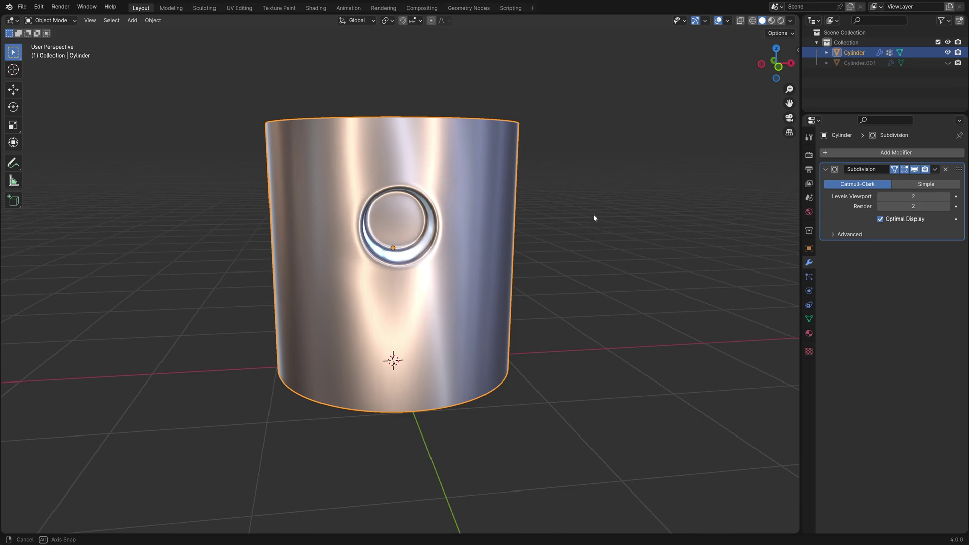